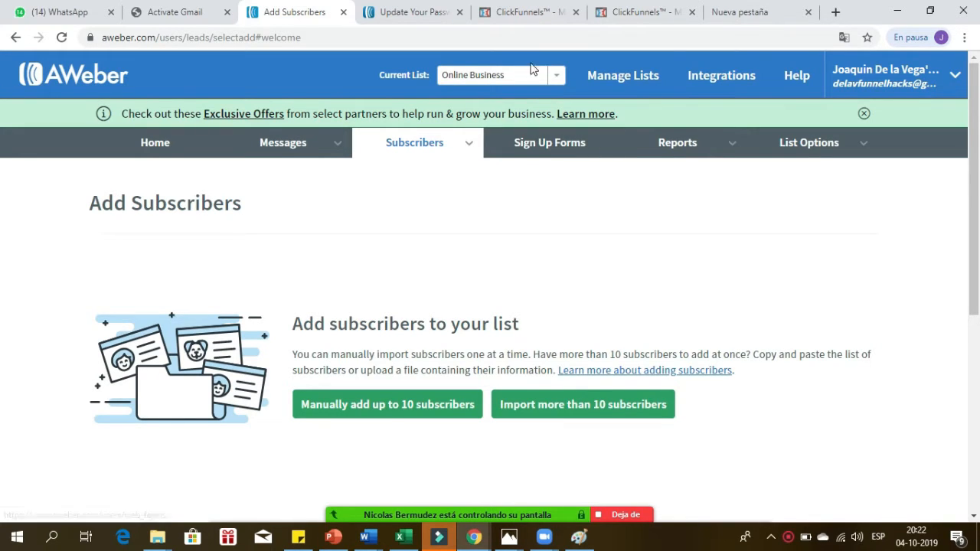
# Open the list settings of the Online Business list and review its name, description and sender details
pyautogui.moveTo(833, 150)
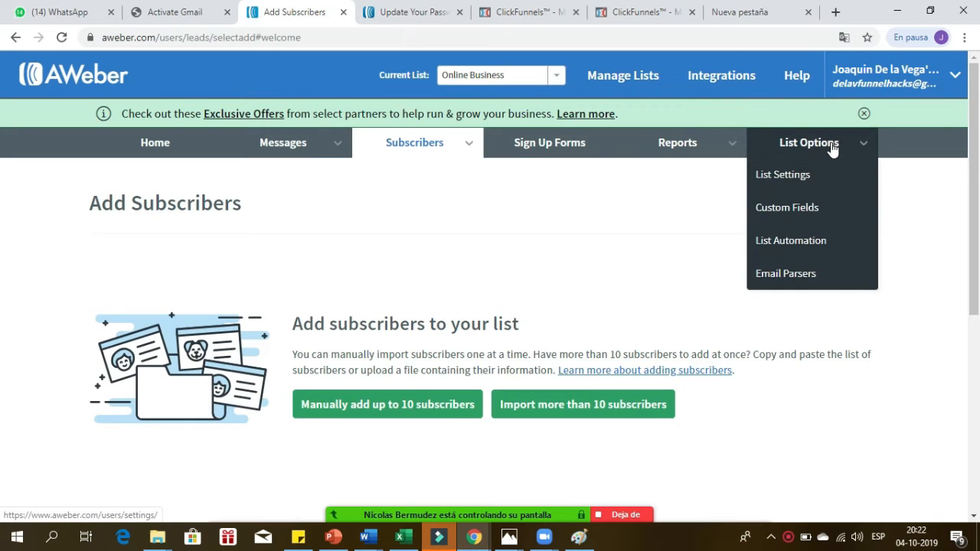
pyautogui.click(770, 176)
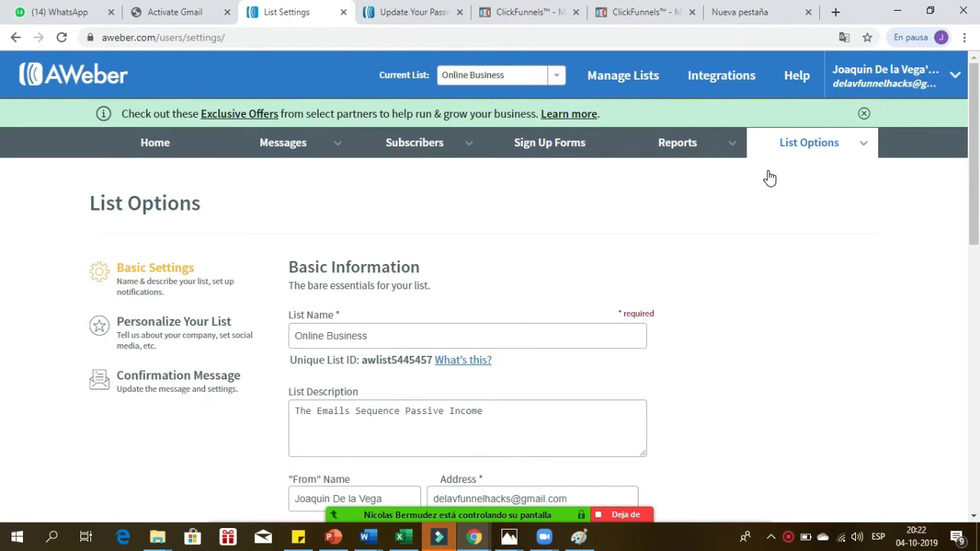
pyautogui.moveTo(462, 150)
pyautogui.moveTo(975, 168); pyautogui.dragTo(978, 202)
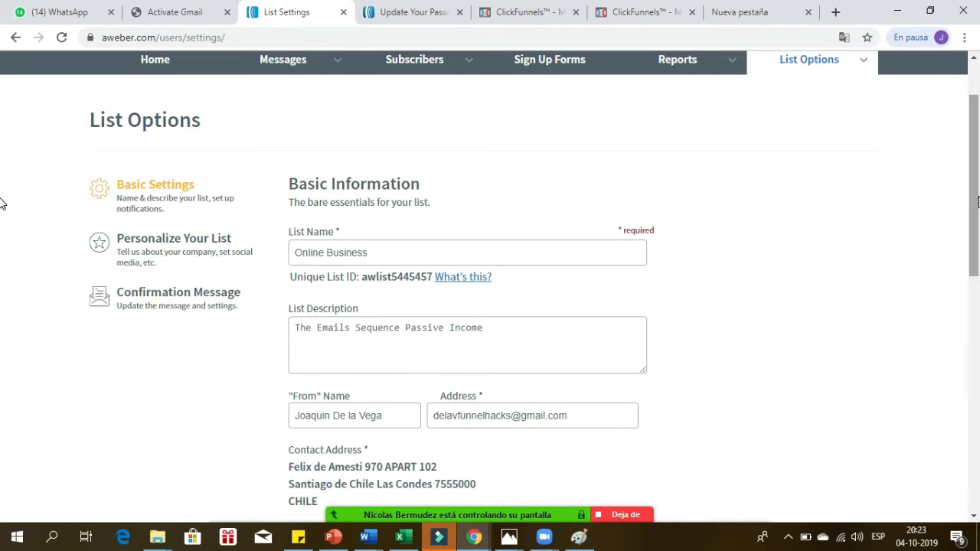
pyautogui.click(389, 352)
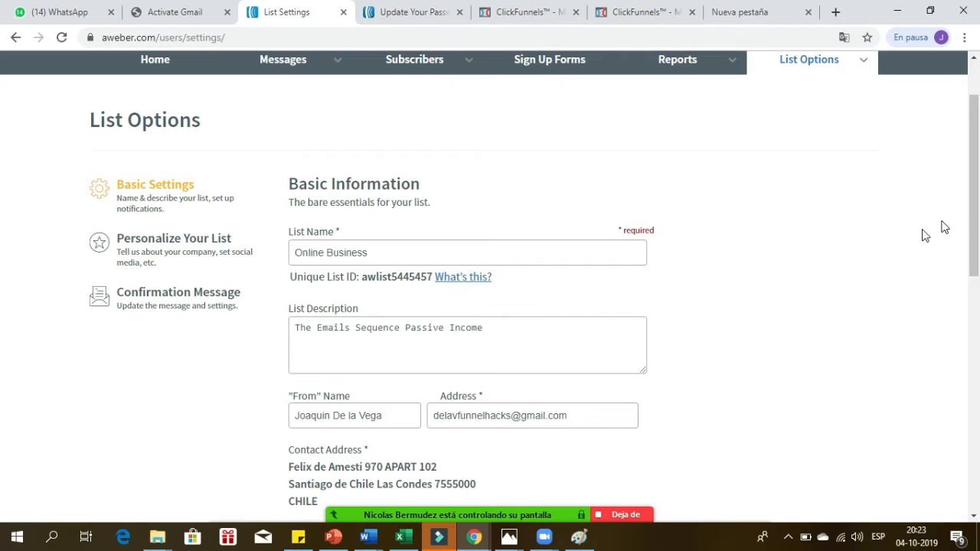
# Review the new-subscriber notification recipients of the list, then save the basic settings
pyautogui.moveTo(975, 222); pyautogui.dragTo(979, 364)
pyautogui.click(389, 339)
pyautogui.click(321, 301)
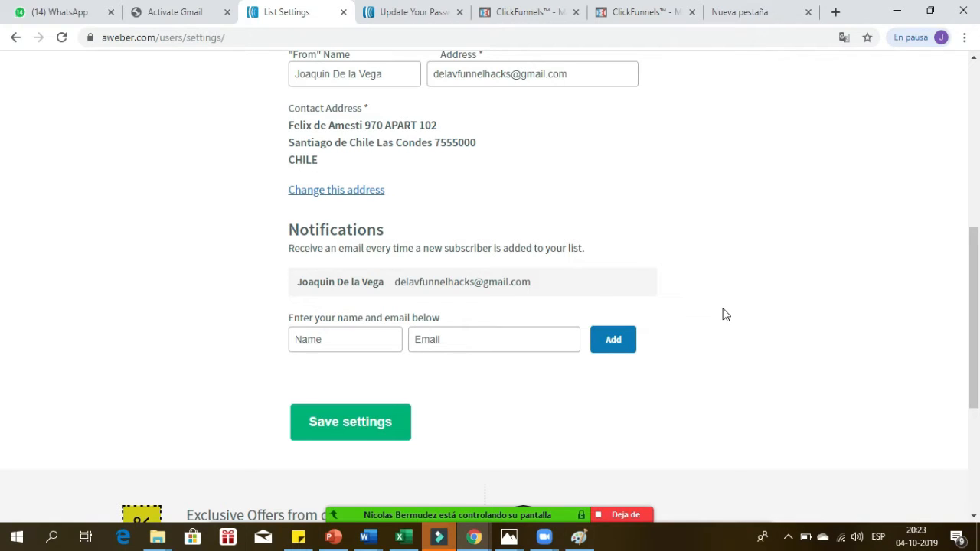
pyautogui.moveTo(355, 284)
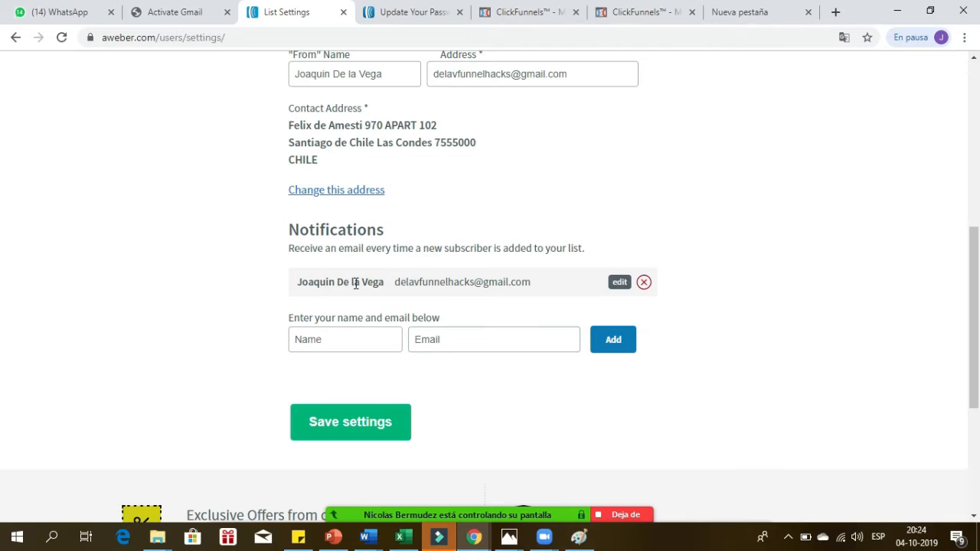
pyautogui.moveTo(725, 331)
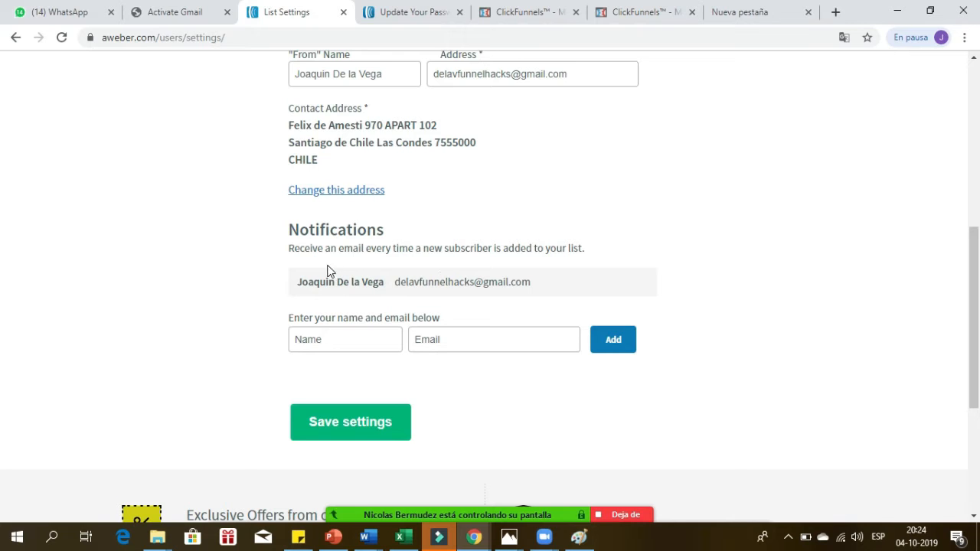
pyautogui.moveTo(503, 279)
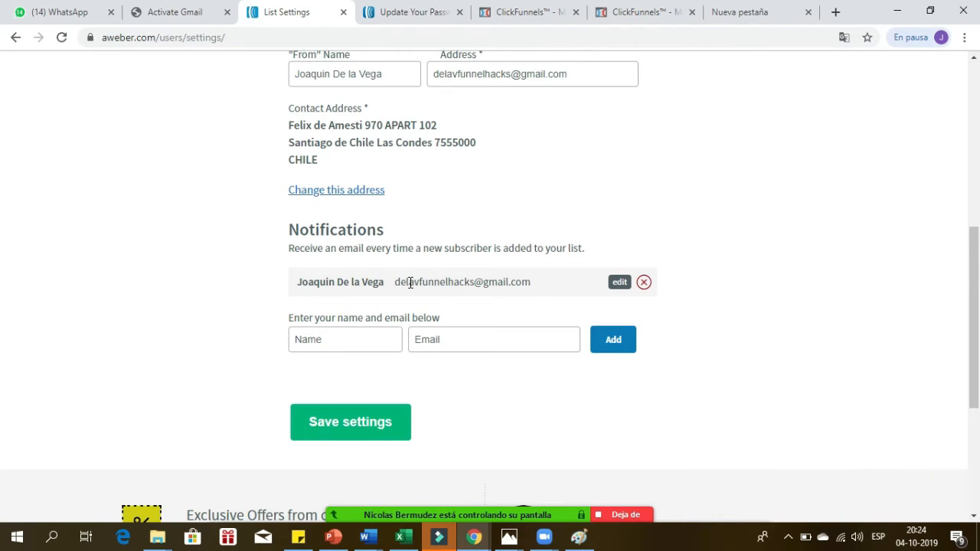
pyautogui.click(339, 337)
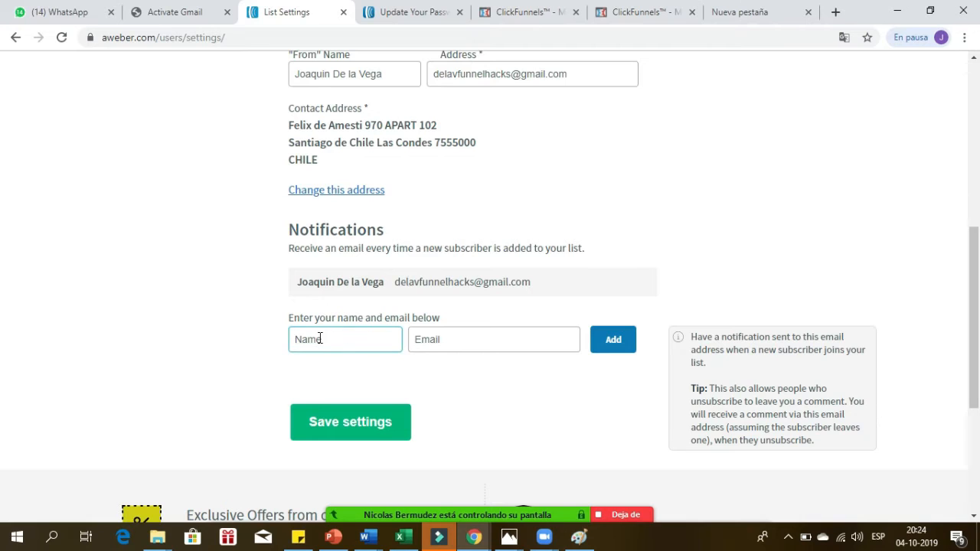
pyautogui.click(482, 356)
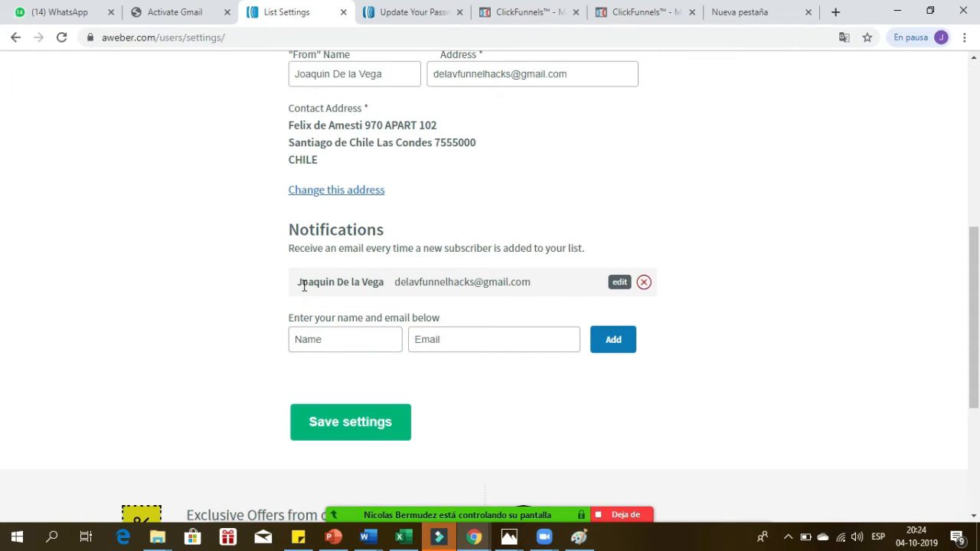
pyautogui.click(304, 338)
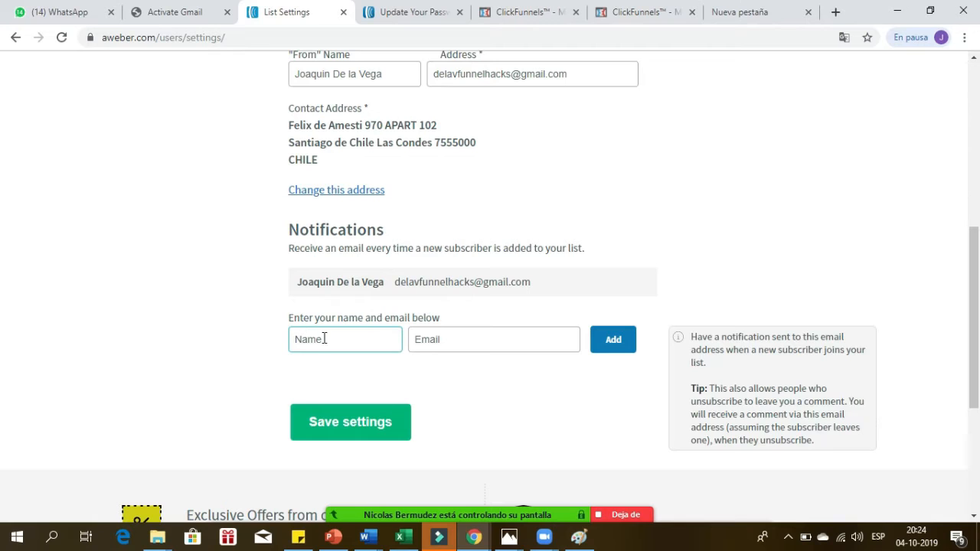
pyautogui.click(335, 429)
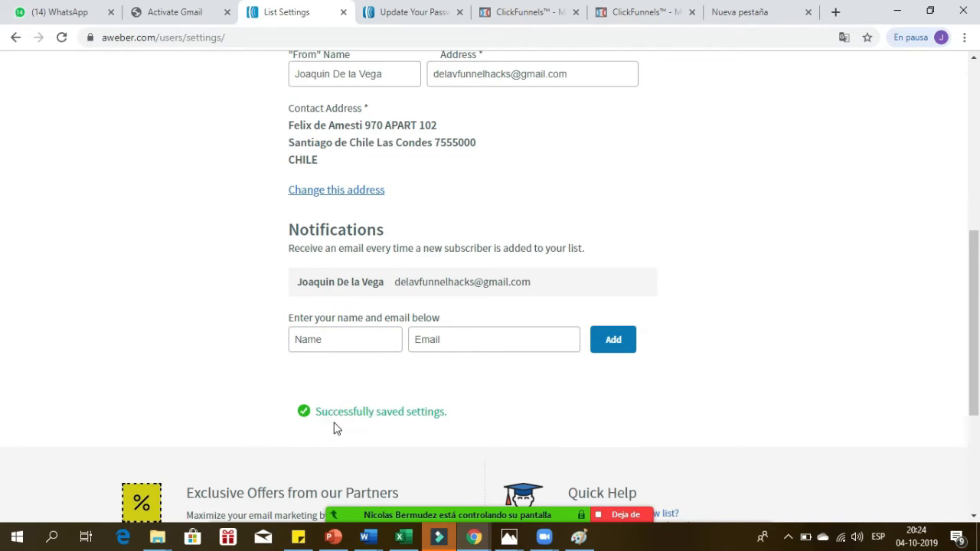
# Glance at the list personalization settings, then return to the basic settings and re-examine the notification recipient fields
pyautogui.moveTo(975, 306); pyautogui.dragTo(975, 148)
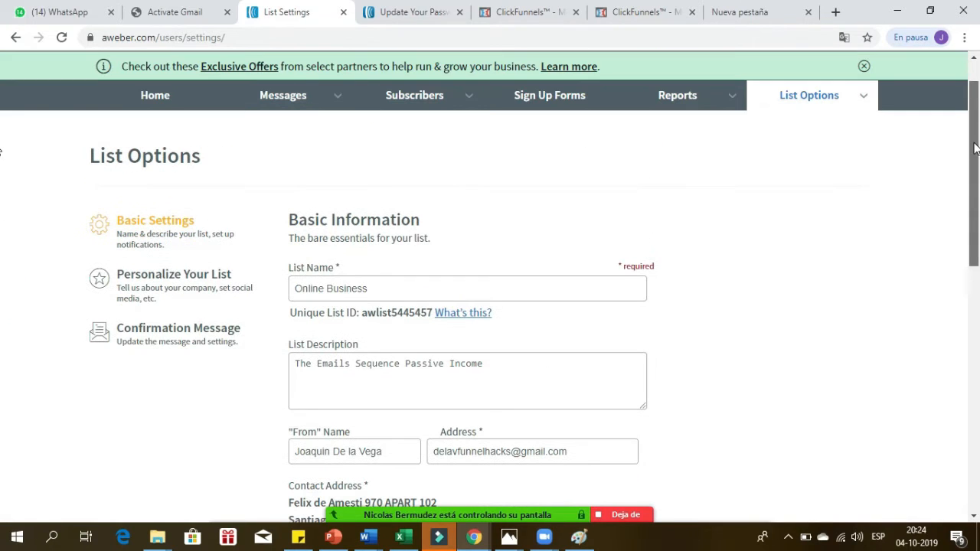
pyautogui.click(136, 279)
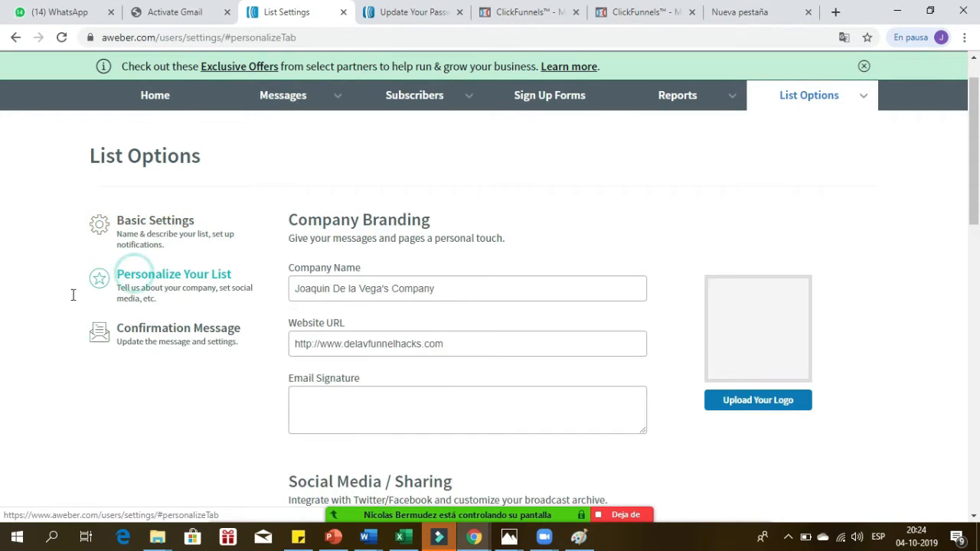
pyautogui.click(167, 223)
pyautogui.scroll(-12, 585, 335)
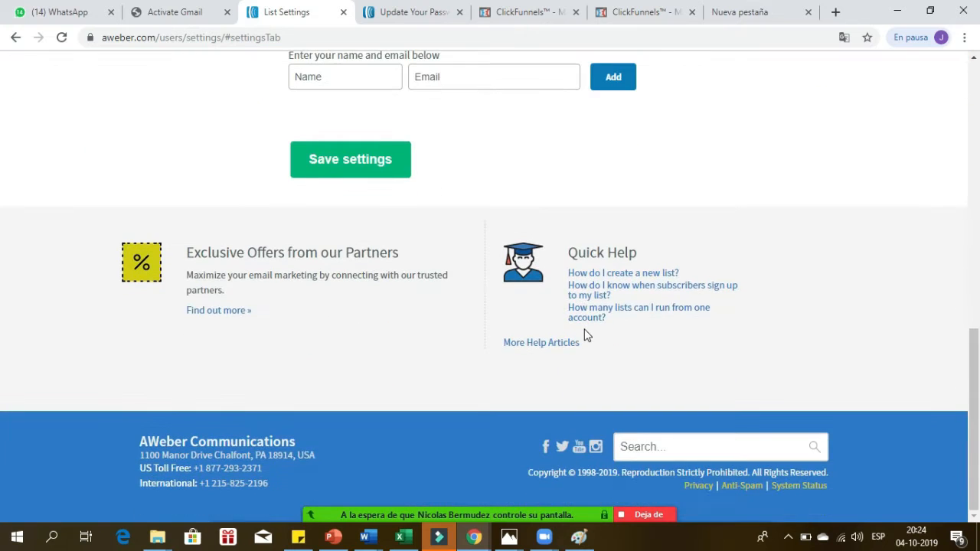
pyautogui.scroll(2, 586, 334)
pyautogui.click(355, 193)
pyautogui.click(345, 192)
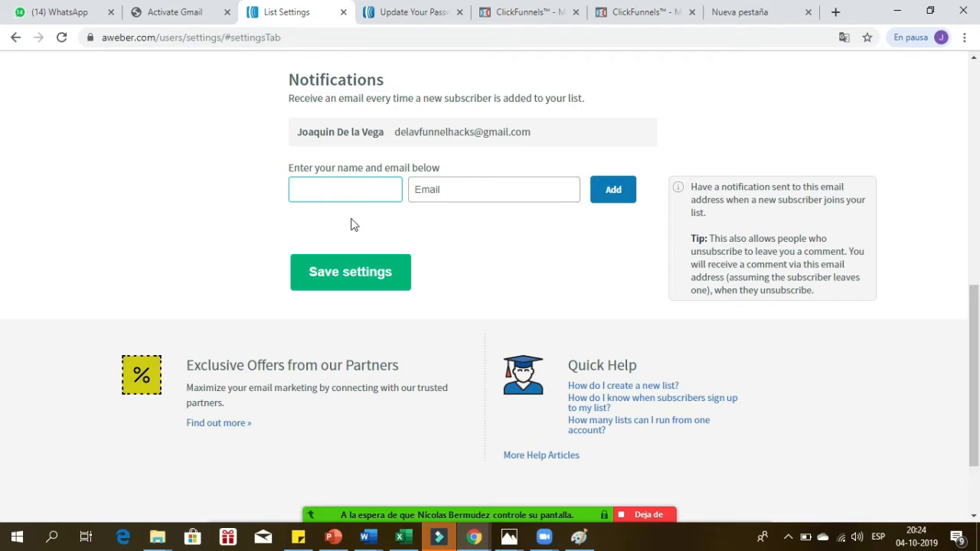
pyautogui.scroll(1, 443, 232)
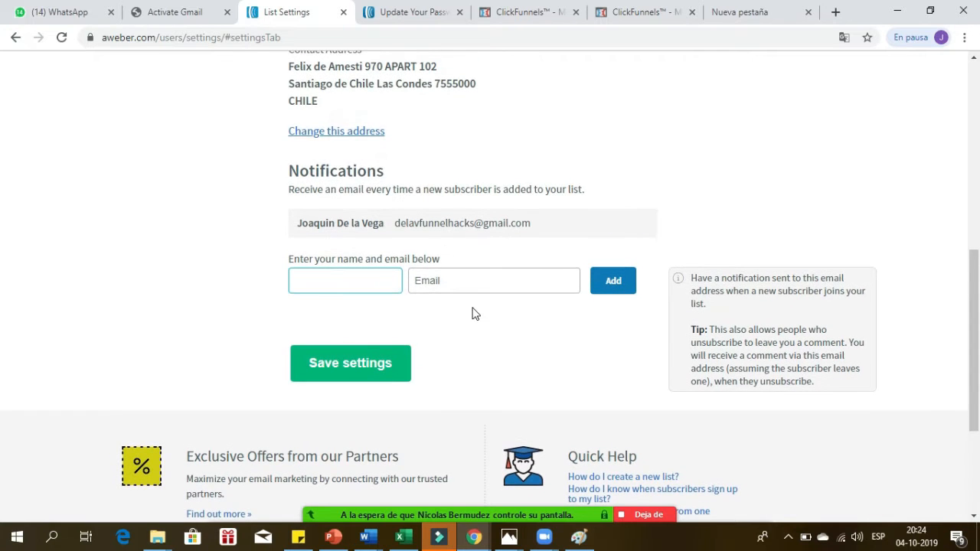
pyautogui.moveTo(376, 224)
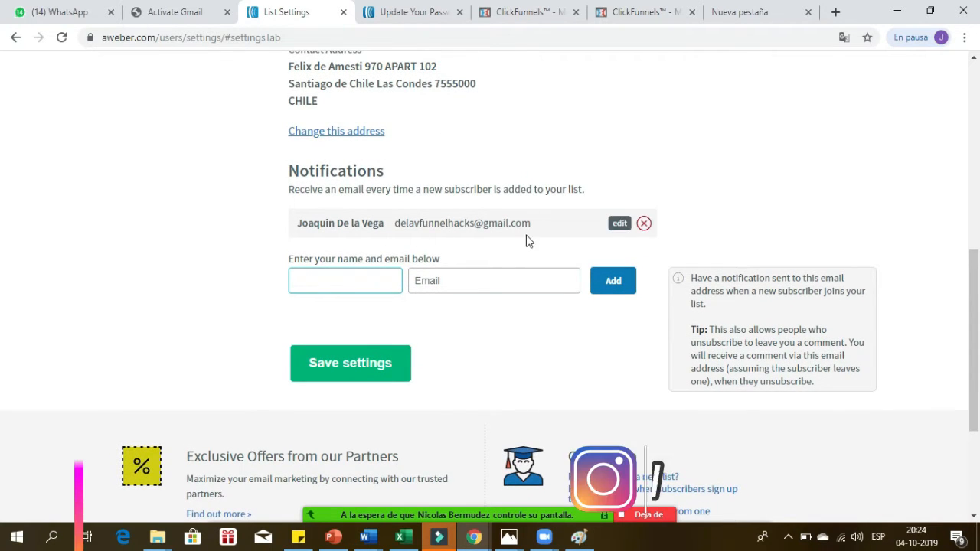
pyautogui.scroll(6, 665, 117)
pyautogui.scroll(-8, 665, 116)
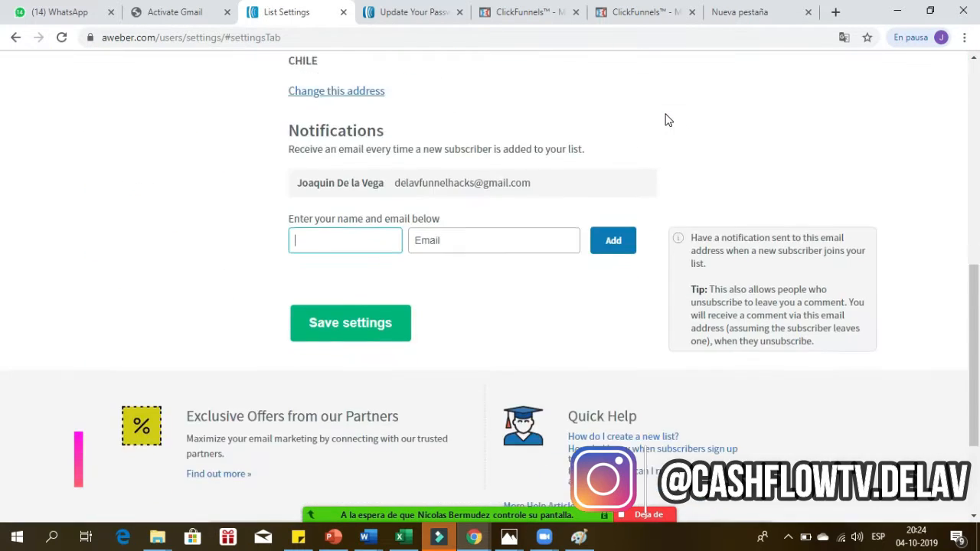
pyautogui.scroll(1, 666, 116)
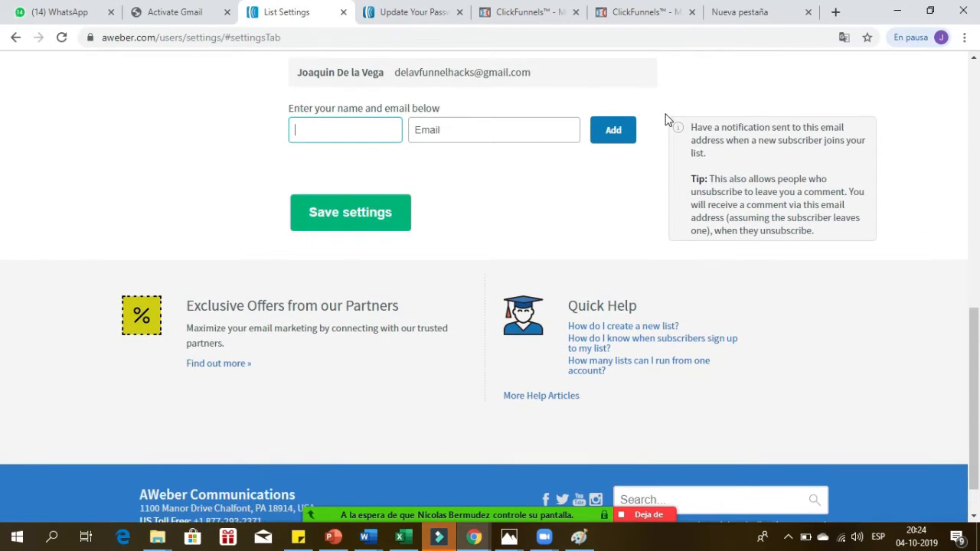
pyautogui.scroll(1, 665, 120)
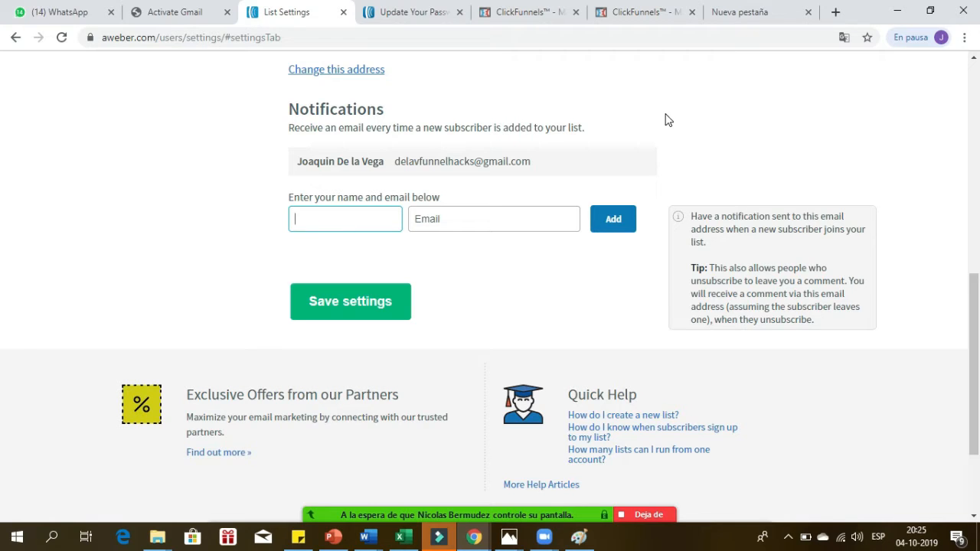
pyautogui.moveTo(971, 300); pyautogui.dragTo(975, 147)
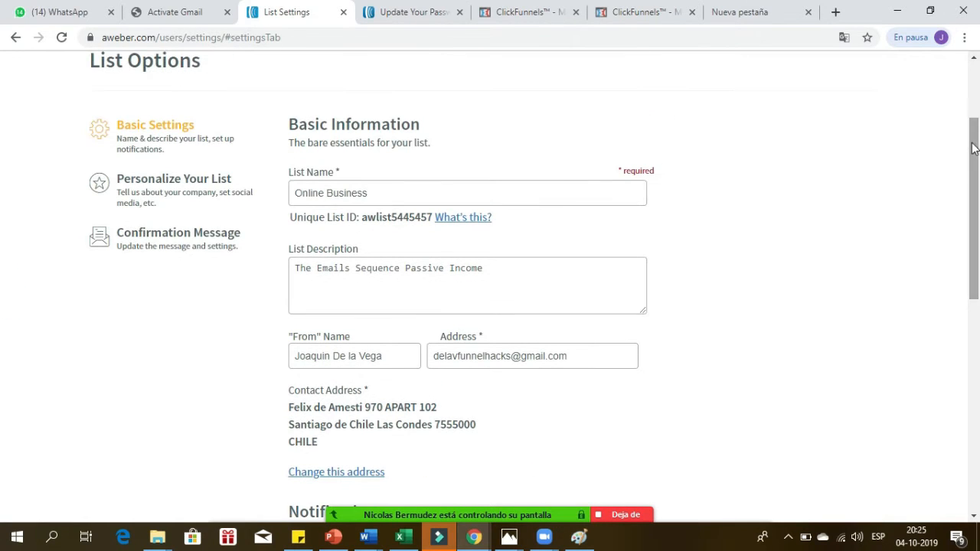
# Examine the list personalization settings, including company branding, email signature, social media sharing and global text snippets
pyautogui.click(166, 186)
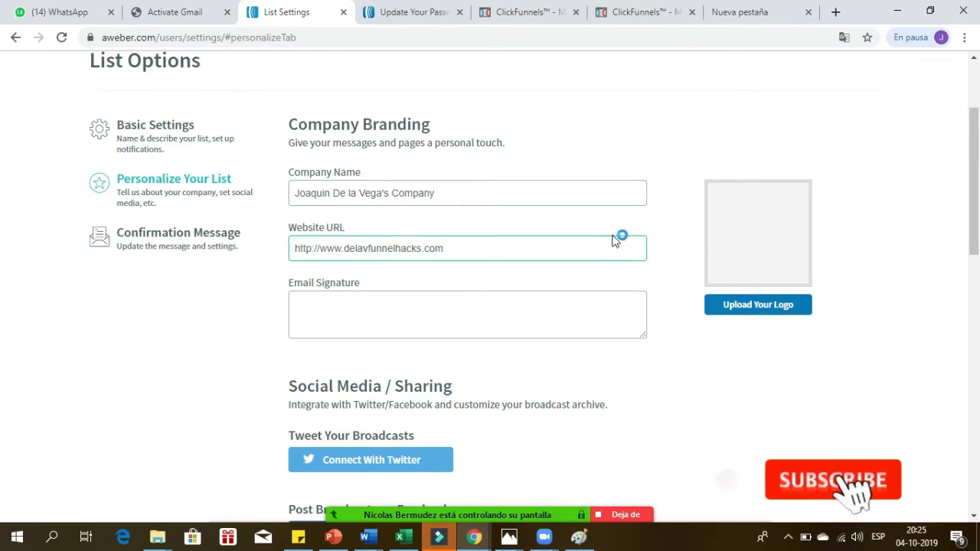
pyautogui.scroll(-1, 1, 199)
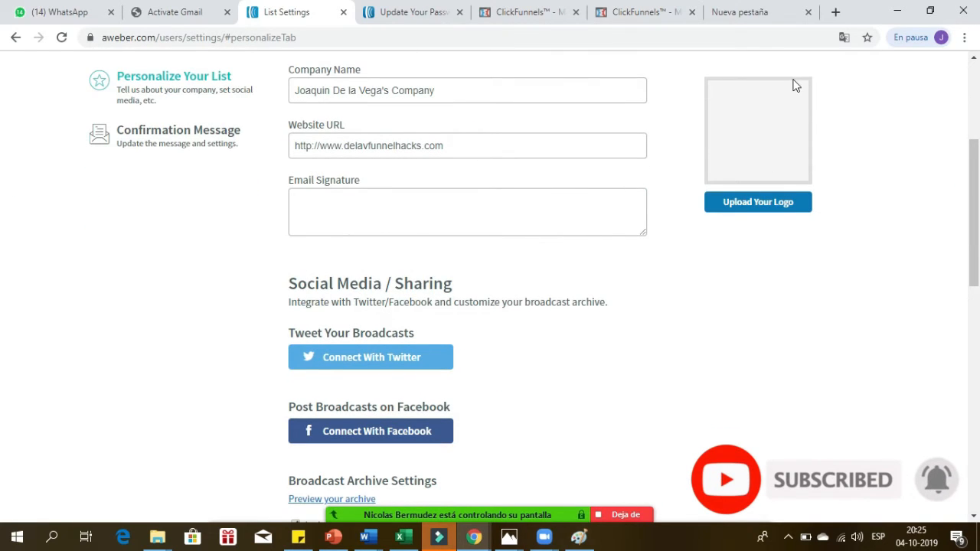
pyautogui.click(290, 198)
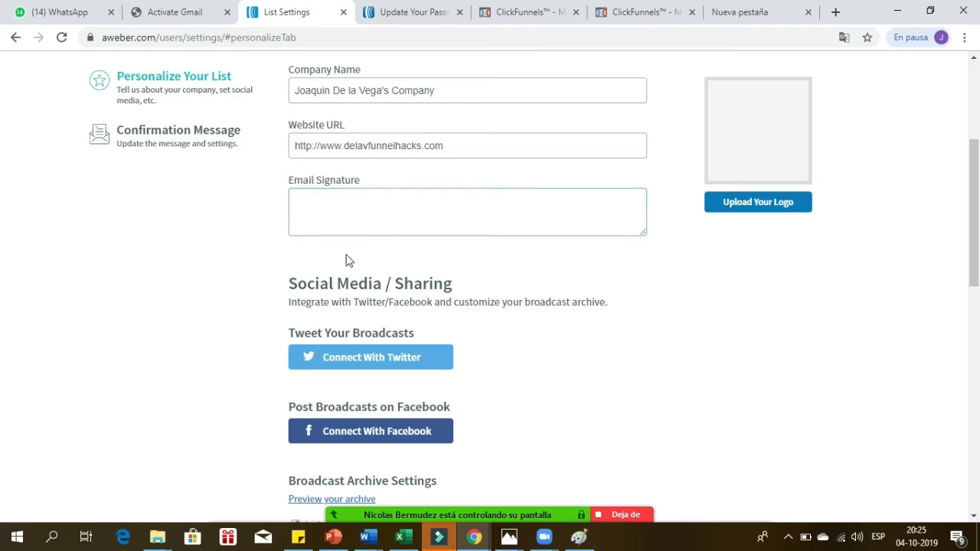
pyautogui.scroll(-3, 1, 241)
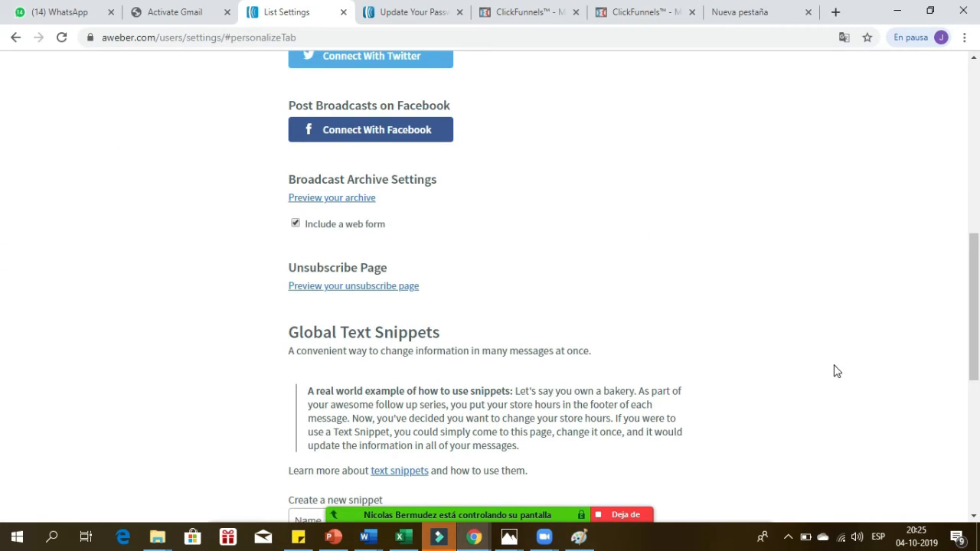
pyautogui.moveTo(977, 331)
pyautogui.mouseDown()
pyautogui.moveTo(977, 372)
pyautogui.moveTo(977, 332)
pyautogui.mouseUp()
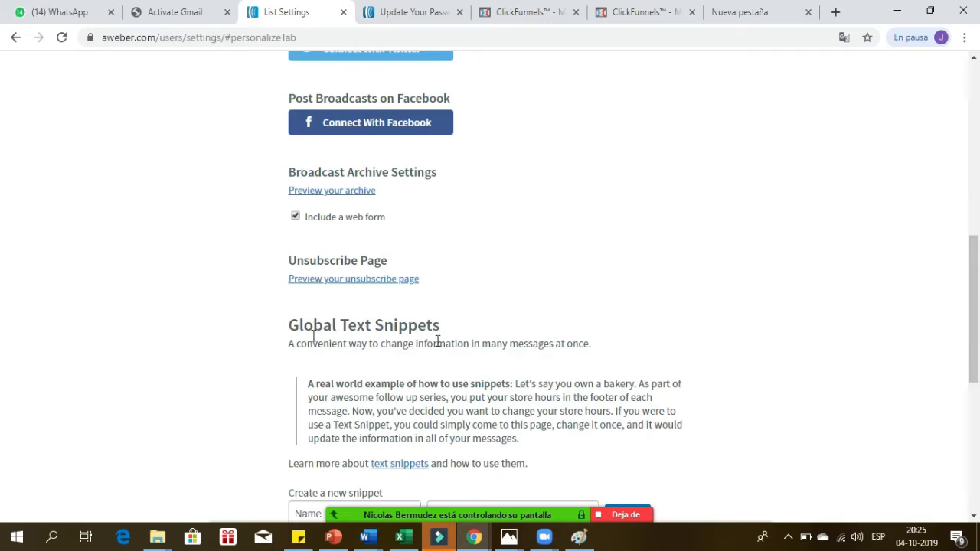
pyautogui.moveTo(977, 302); pyautogui.dragTo(977, 177)
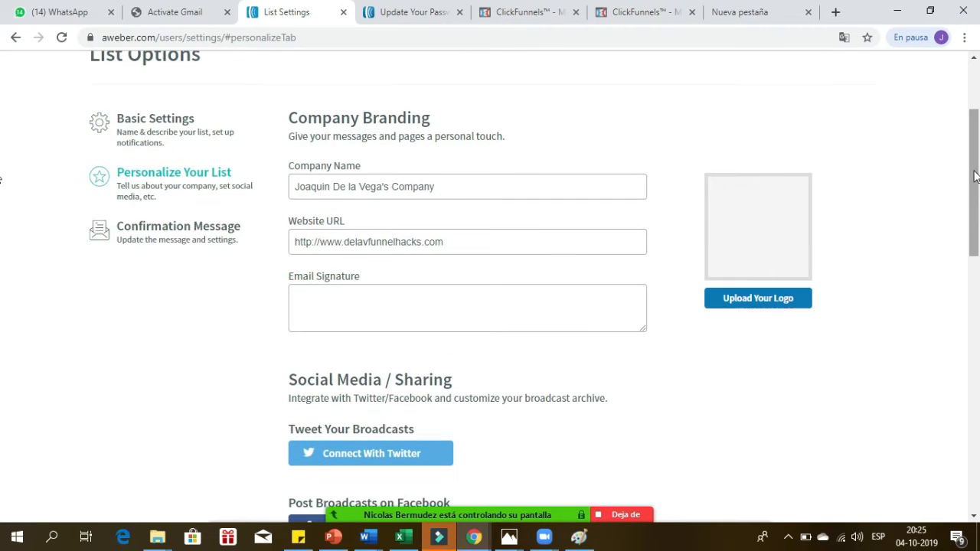
# In the confirmation message settings, turn off the confirmation message for AWeber sign up forms and confirm the change
pyautogui.click(138, 231)
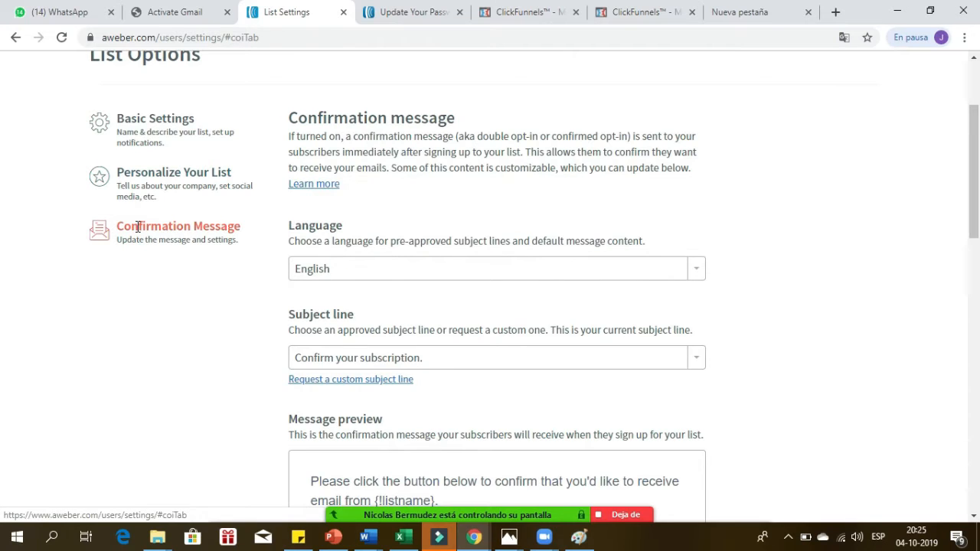
pyautogui.moveTo(977, 145); pyautogui.dragTo(978, 159)
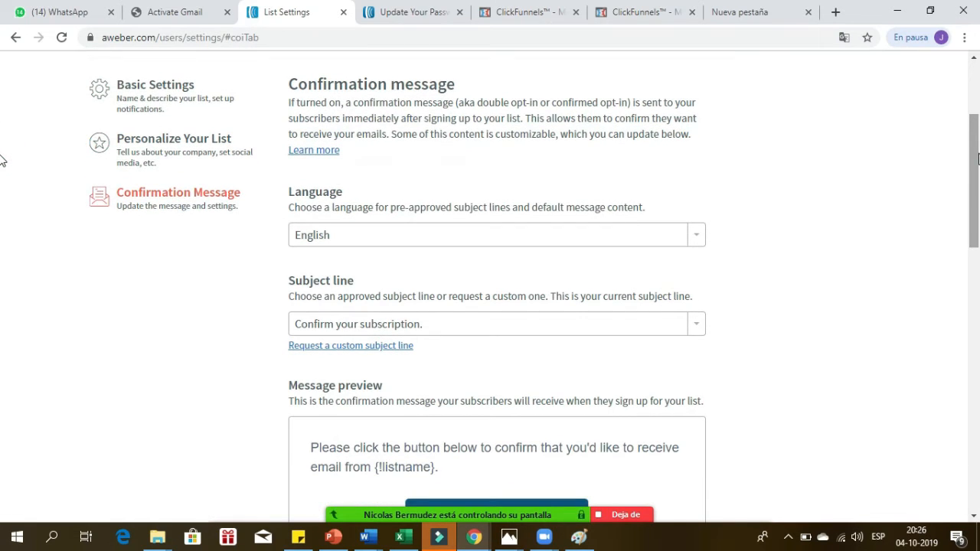
pyautogui.moveTo(978, 158); pyautogui.dragTo(977, 223)
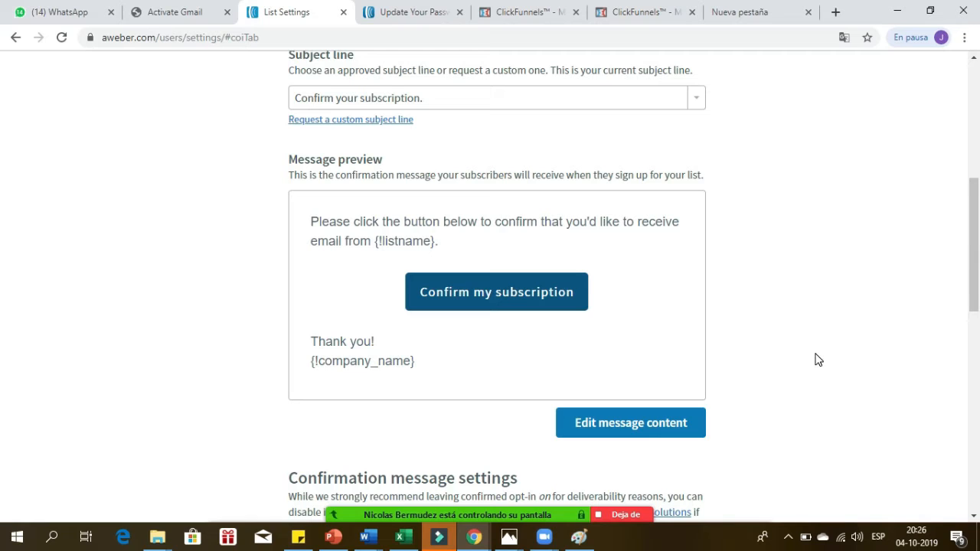
pyautogui.scroll(-2, 2, 202)
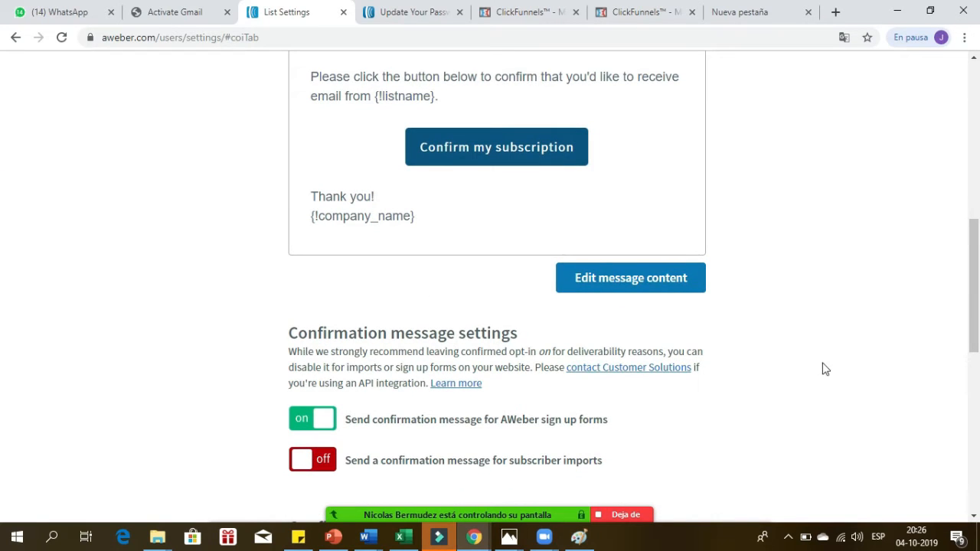
pyautogui.scroll(-1, 2, 354)
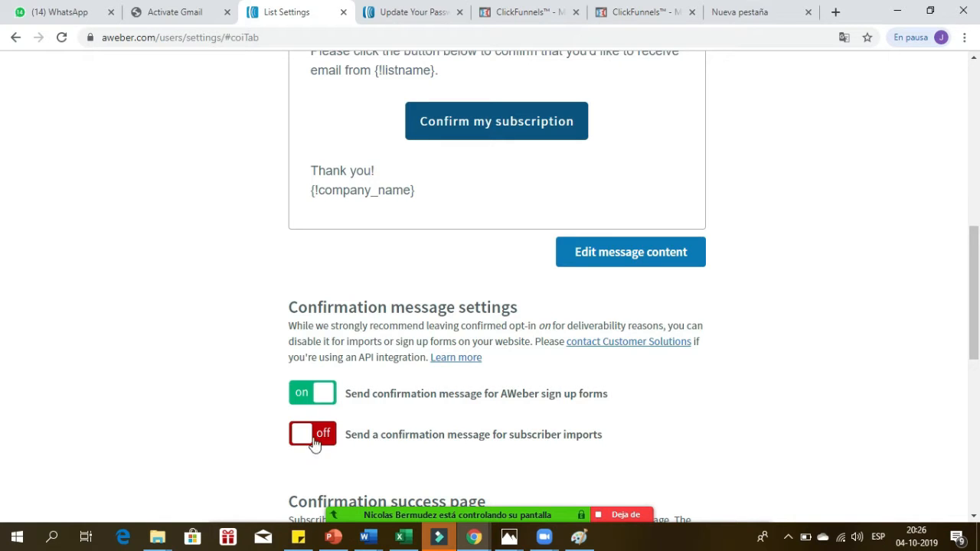
pyautogui.click(318, 395)
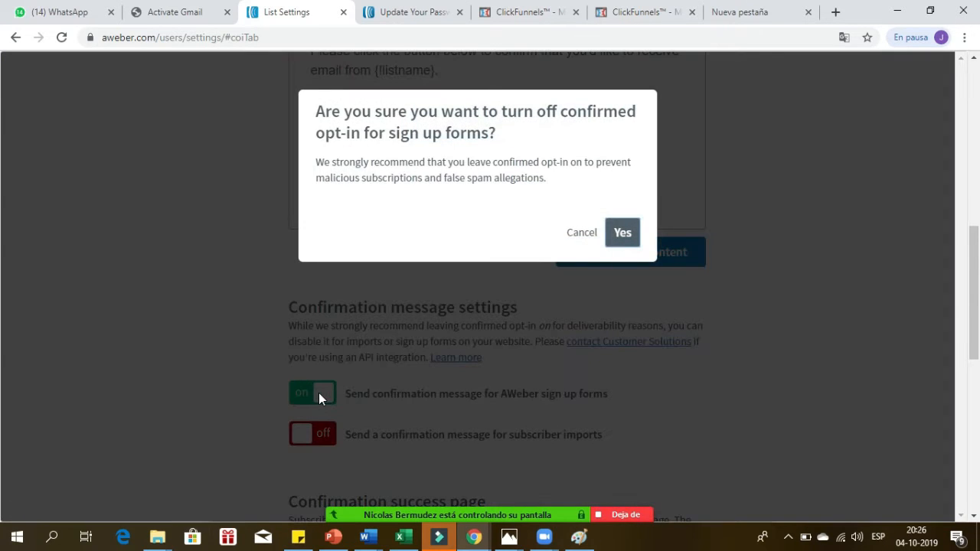
pyautogui.click(621, 234)
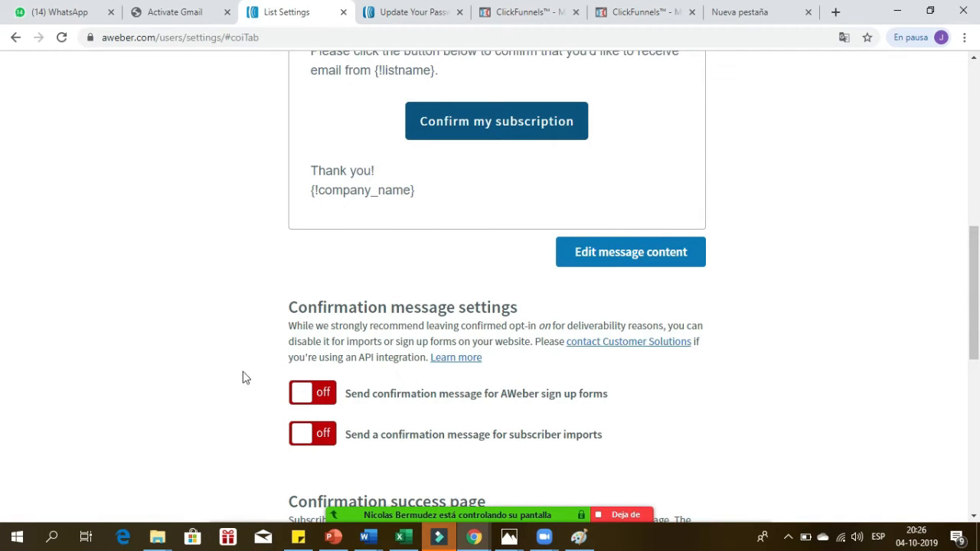
# Save the confirmation message settings of the Online Business list, leaving the custom success page URL empty
pyautogui.moveTo(978, 310)
pyautogui.mouseDown()
pyautogui.moveTo(979, 320)
pyautogui.moveTo(979, 306)
pyautogui.mouseUp()
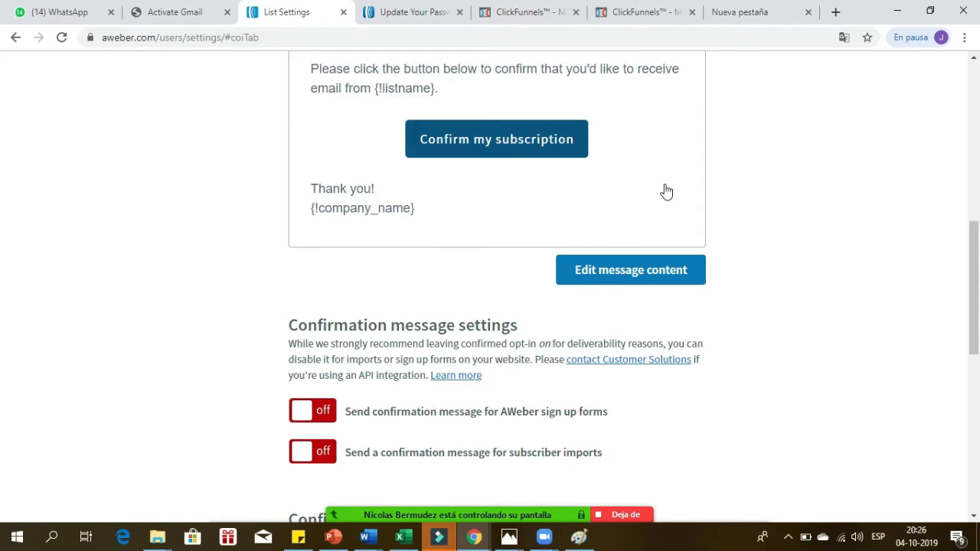
pyautogui.scroll(-6, 1, 282)
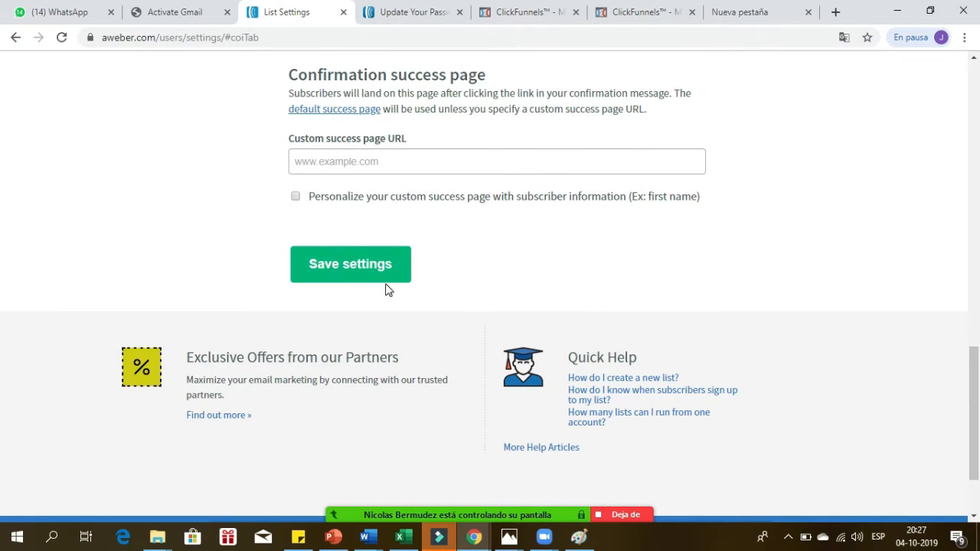
pyautogui.click(332, 272)
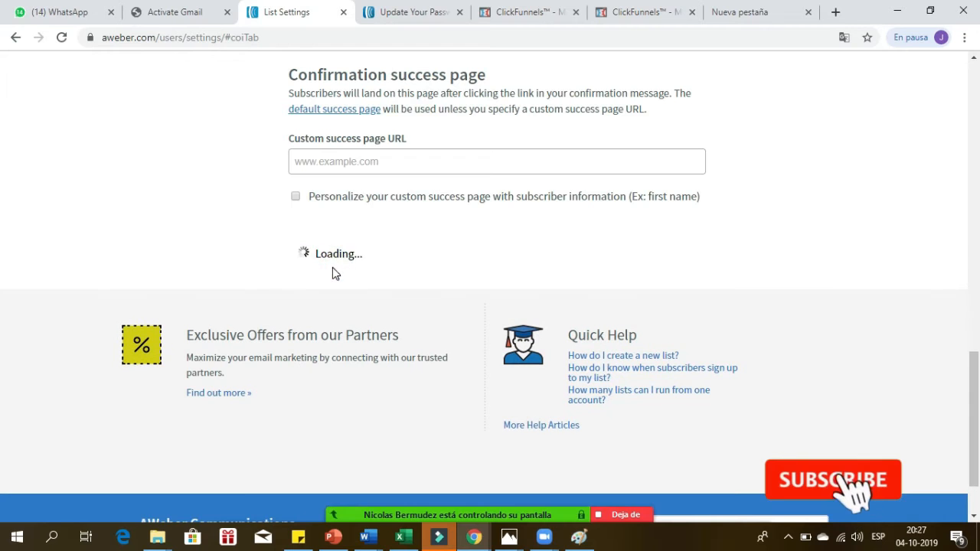
# Open My Web Form from the list's sign up forms and look over its design stage
pyautogui.moveTo(977, 376); pyautogui.dragTo(970, 85)
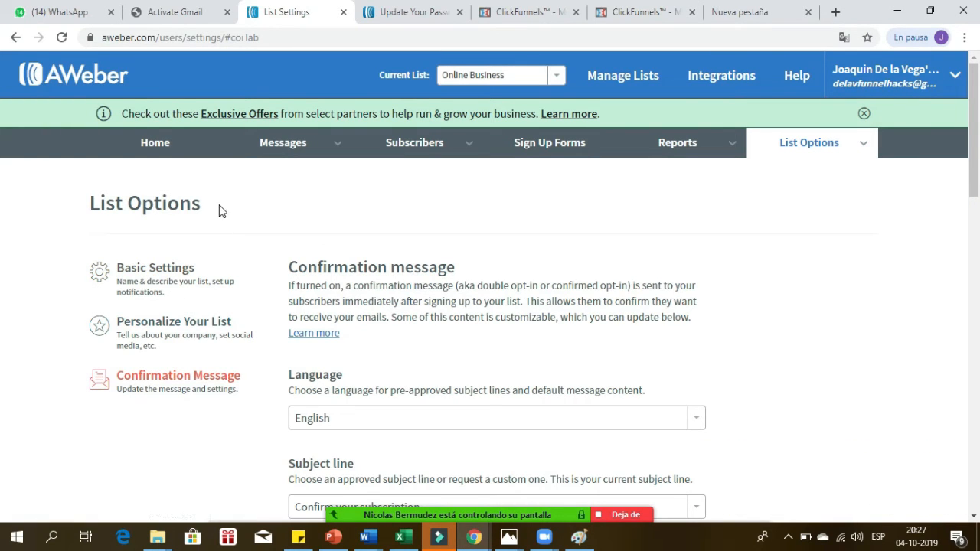
pyautogui.click(536, 146)
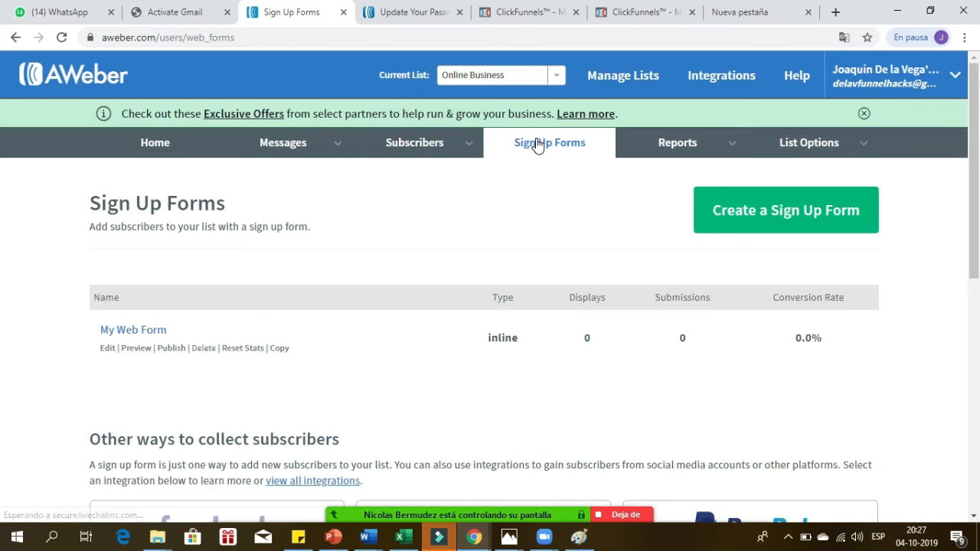
pyautogui.moveTo(977, 225); pyautogui.dragTo(974, 241)
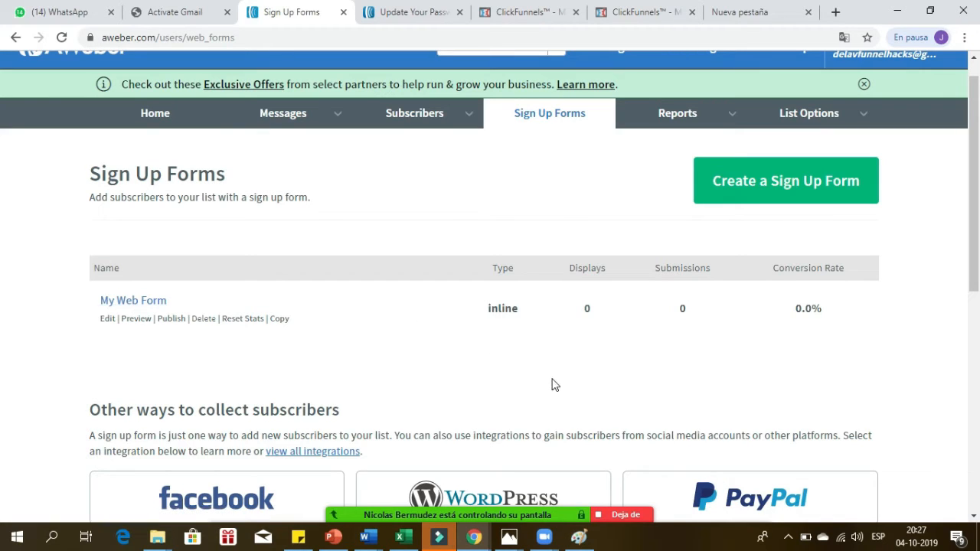
pyautogui.scroll(-1, 3, 207)
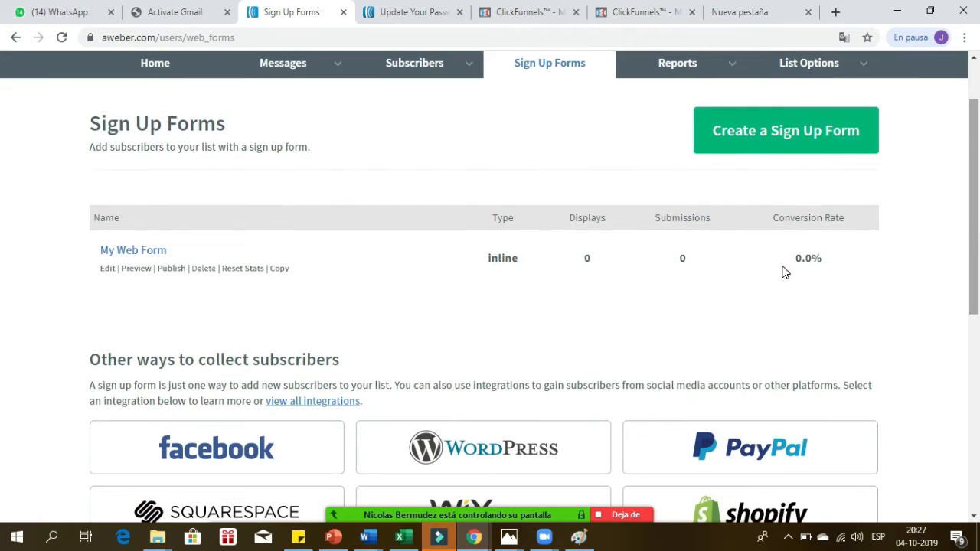
pyautogui.click(123, 255)
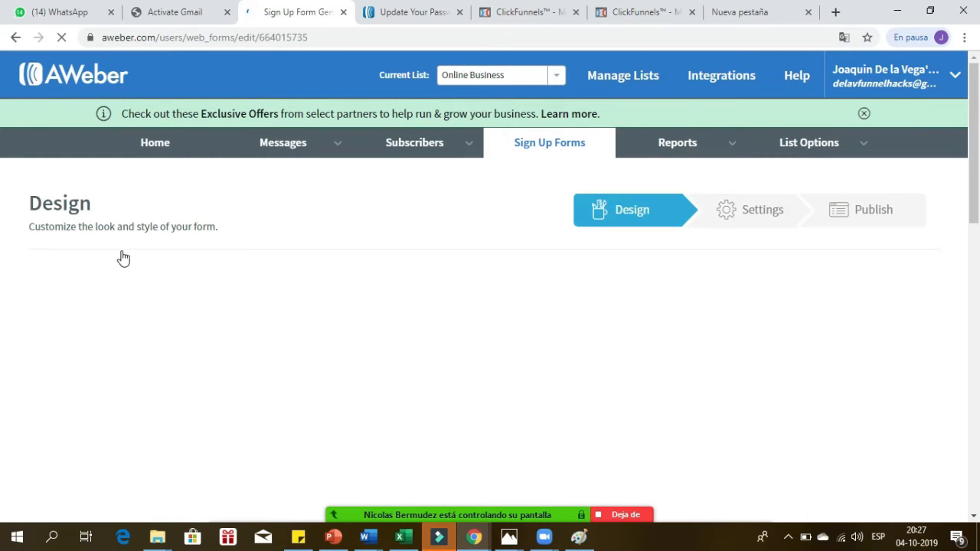
pyautogui.moveTo(978, 146)
pyautogui.mouseDown()
pyautogui.moveTo(978, 198)
pyautogui.moveTo(978, 146)
pyautogui.mouseUp()
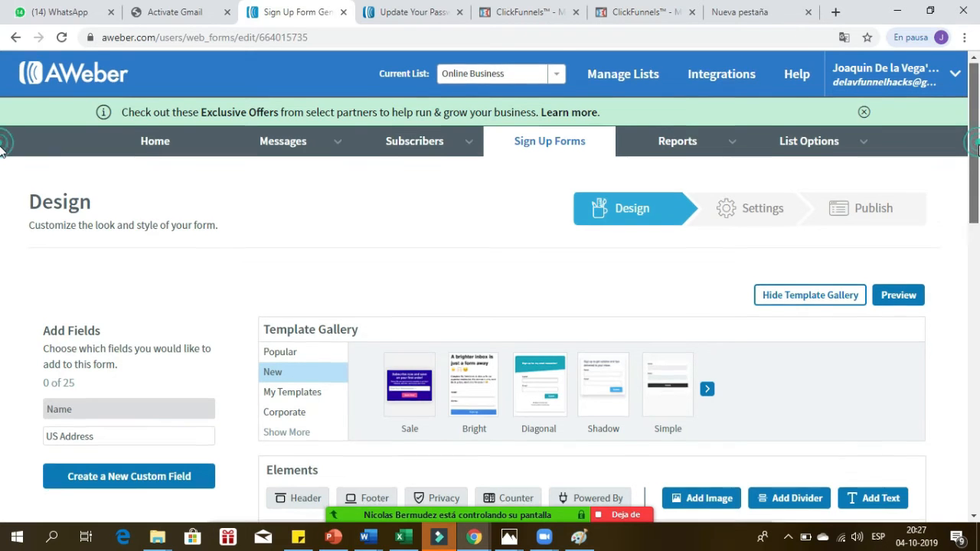
pyautogui.scroll(-1, 2, 176)
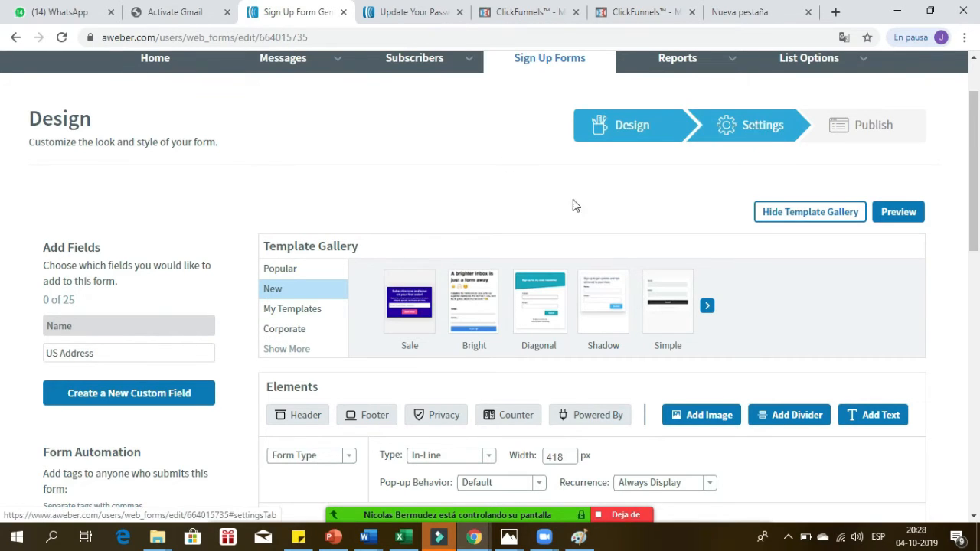
# Save the design of My Web Form and continue to the form's settings stage
pyautogui.moveTo(978, 171); pyautogui.dragTo(978, 431)
pyautogui.click(750, 150)
pyautogui.click(777, 145)
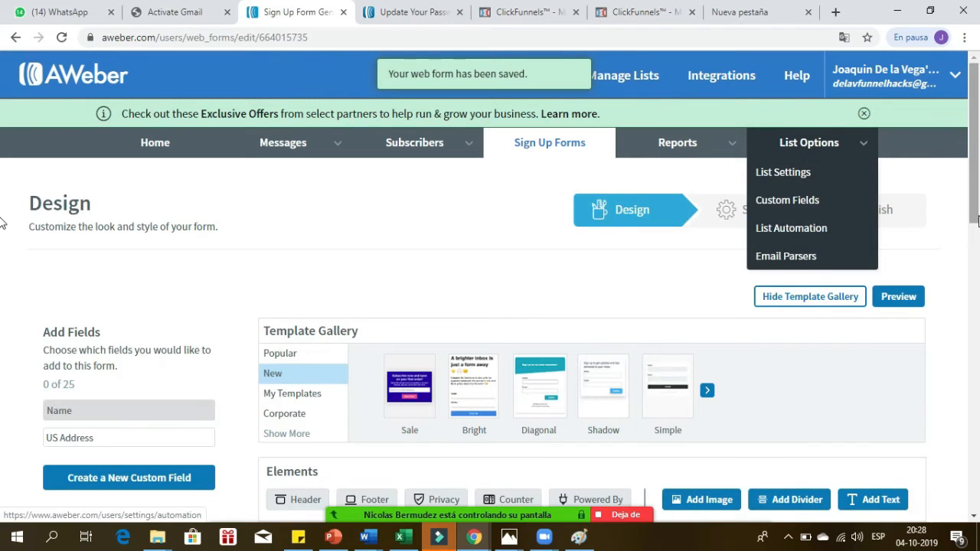
pyautogui.moveTo(978, 128); pyautogui.dragTo(977, 372)
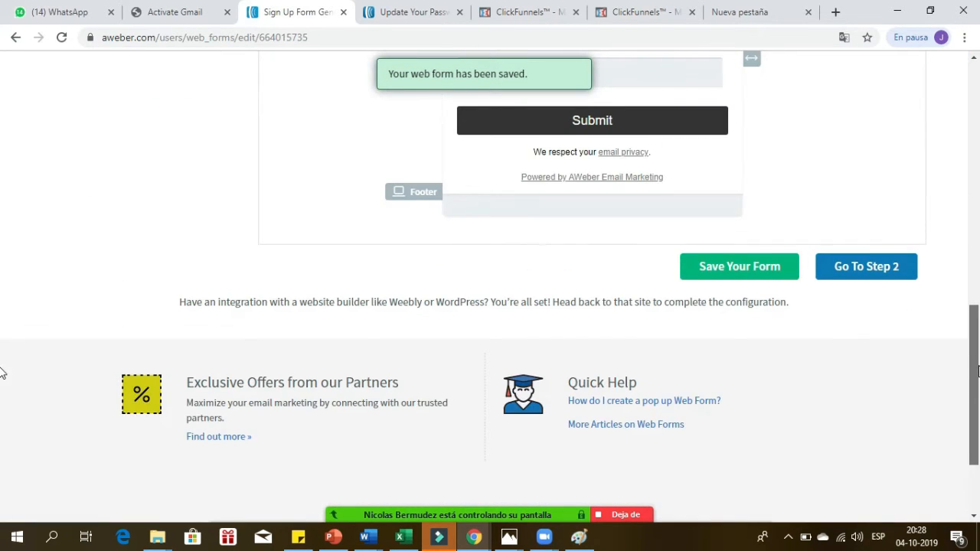
pyautogui.click(873, 269)
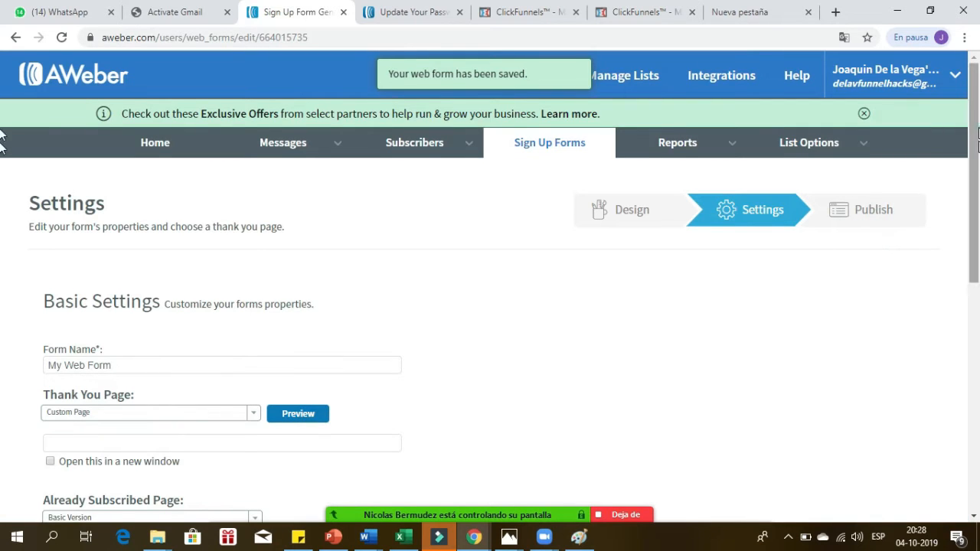
# Review the form's name, thank you page and already subscribed page, then save the form and proceed to publishing
pyautogui.moveTo(977, 134); pyautogui.dragTo(978, 194)
pyautogui.click(151, 233)
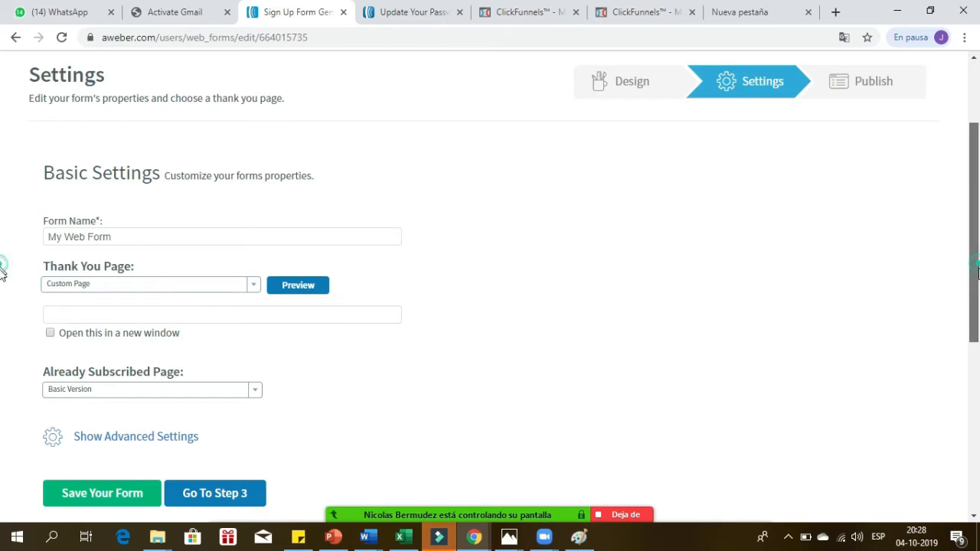
pyautogui.scroll(-1, 2, 307)
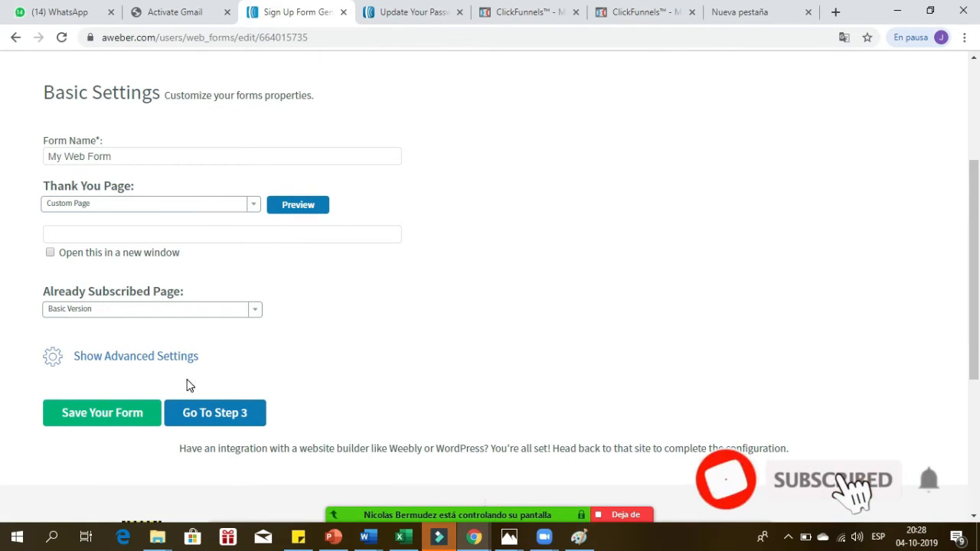
pyautogui.click(77, 418)
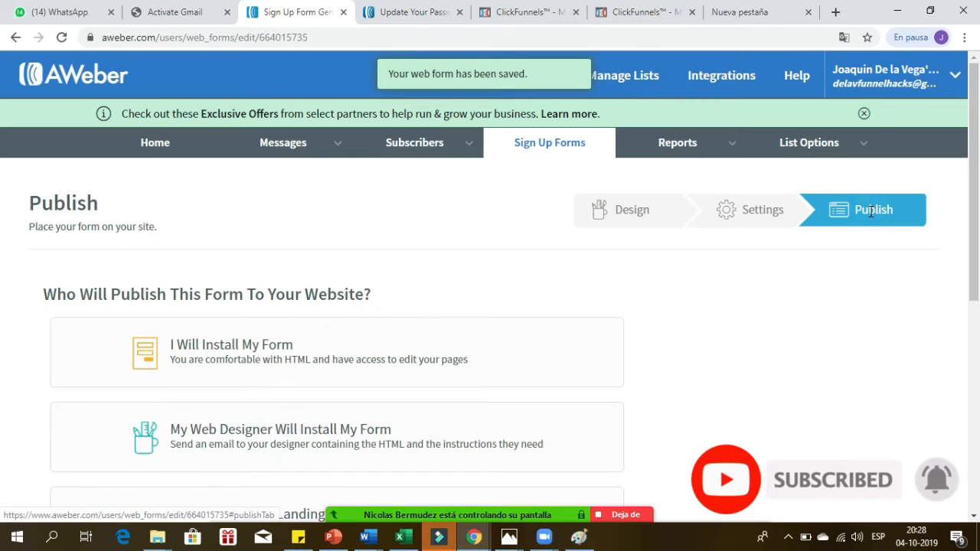
# Examine the options for who will publish the form, then return to the AWeber home page
pyautogui.scroll(-1, 2, 183)
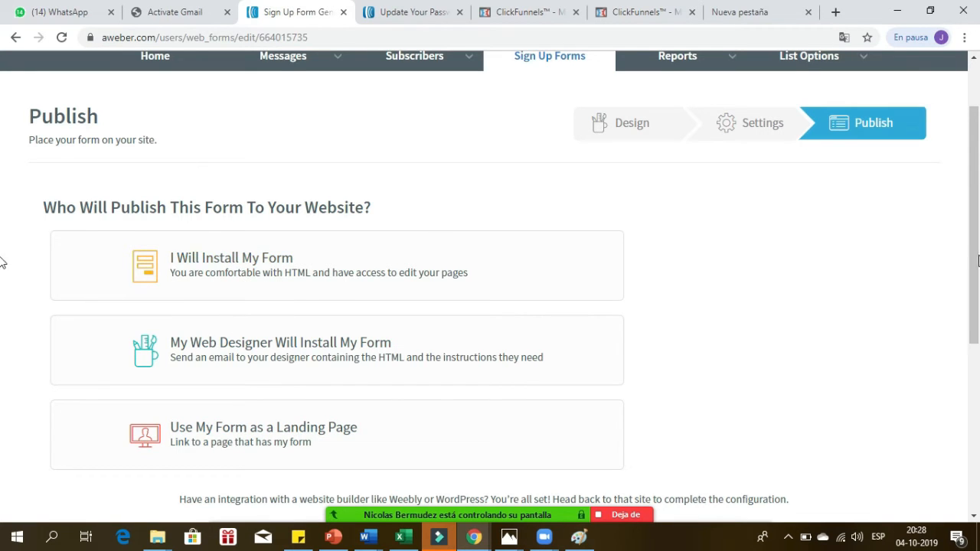
pyautogui.scroll(-3, 2, 321)
pyautogui.moveTo(978, 393); pyautogui.dragTo(976, 207)
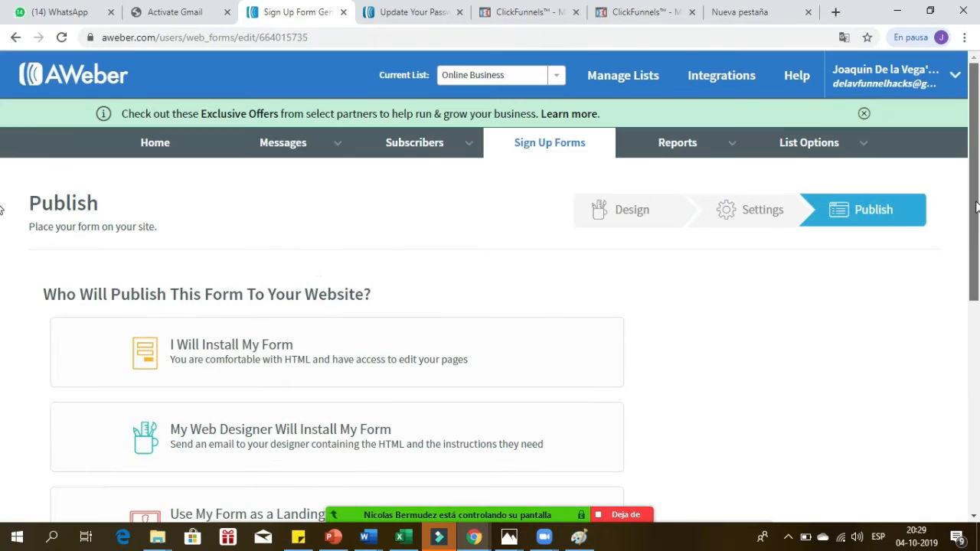
pyautogui.click(150, 149)
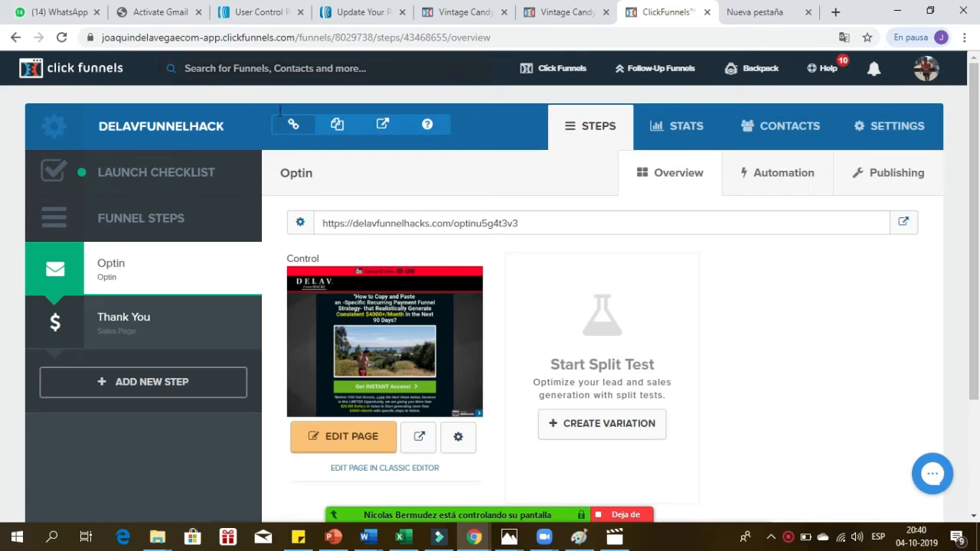
# In ClickFunnels, open the Optin page of the DELAVFUNNELHACK funnel for editing and bring up its email integration settings
pyautogui.click(329, 438)
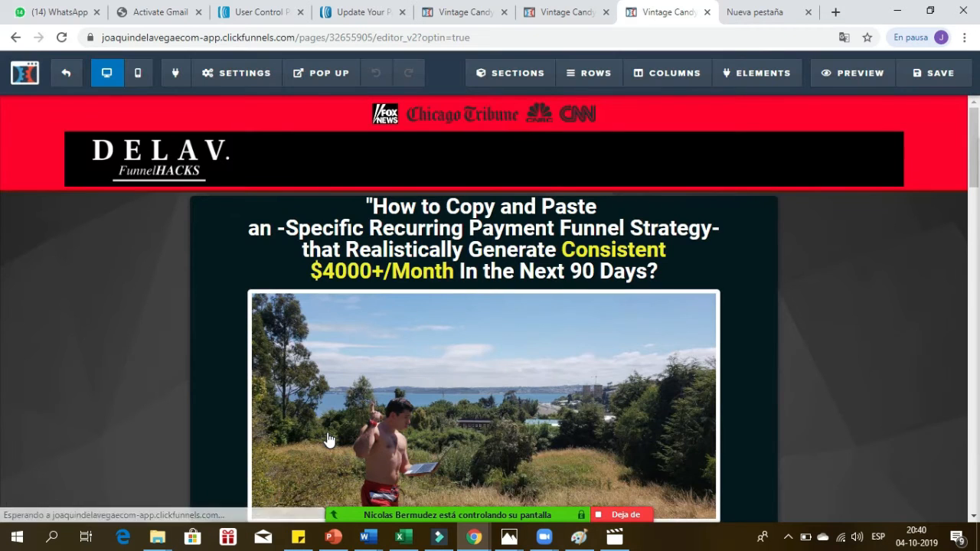
pyautogui.click(240, 74)
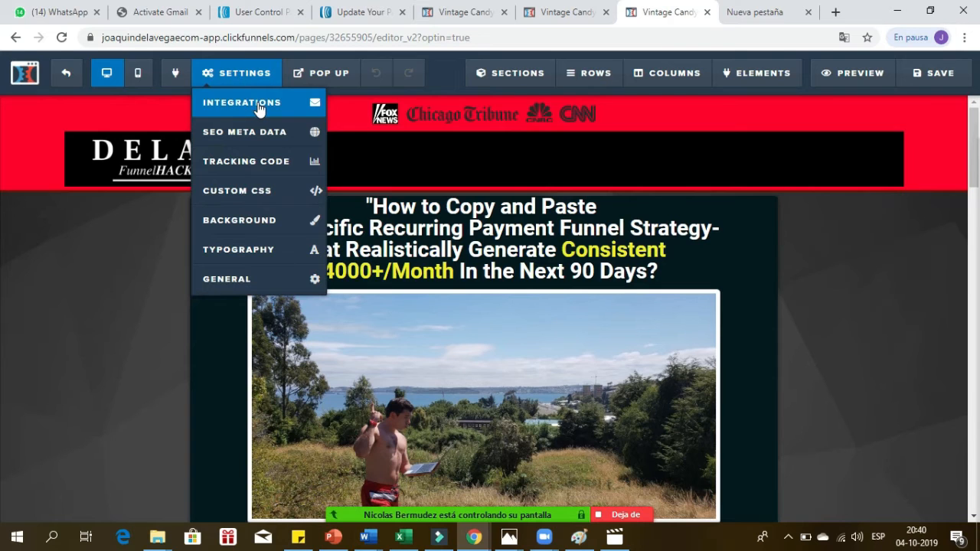
pyautogui.click(259, 105)
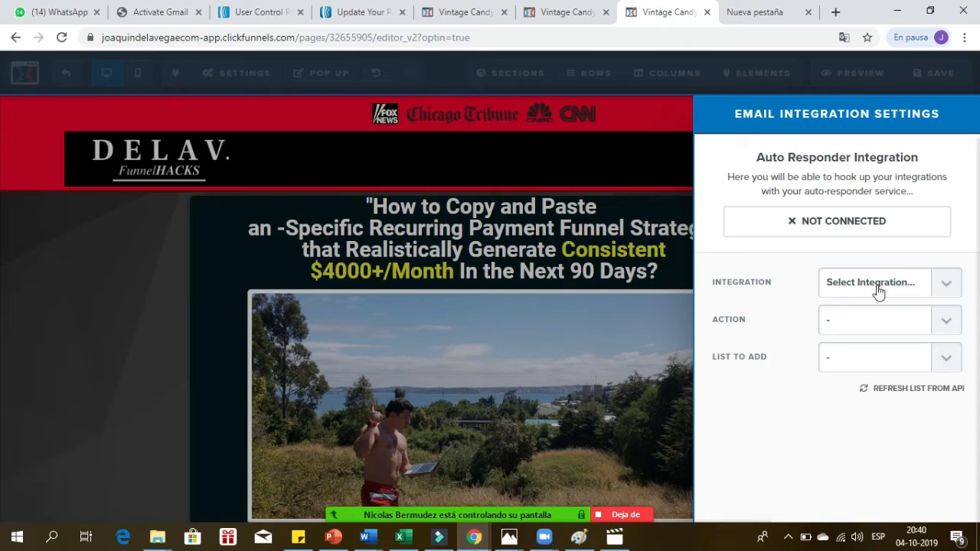
# Connect the page to the Aweber integration with the Integrate Existing Form action and the Online Business list, then save the page
pyautogui.click(950, 283)
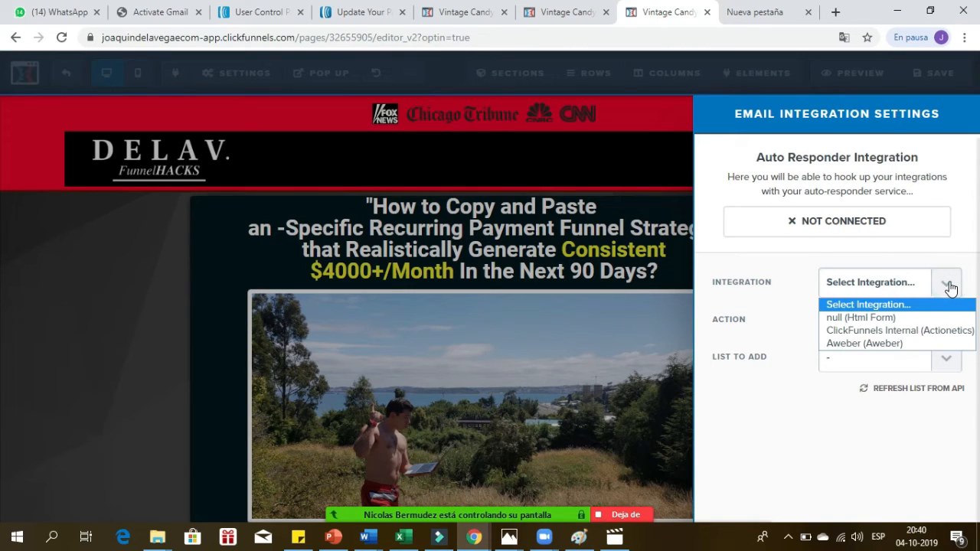
pyautogui.click(867, 344)
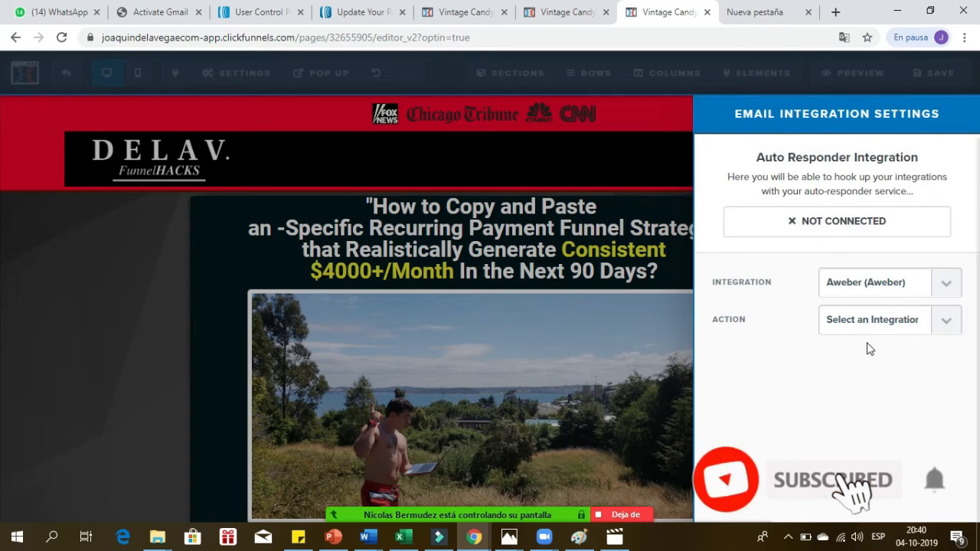
pyautogui.click(945, 320)
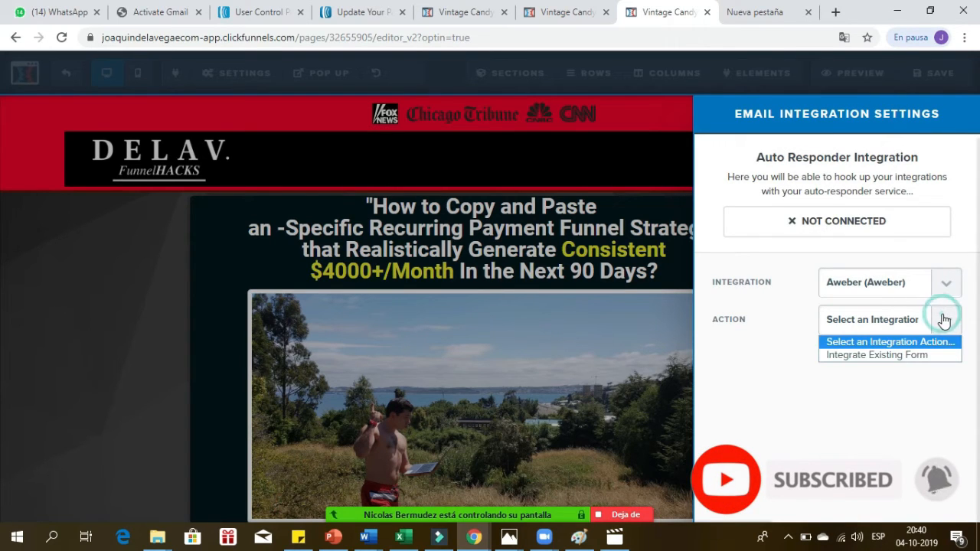
pyautogui.click(858, 356)
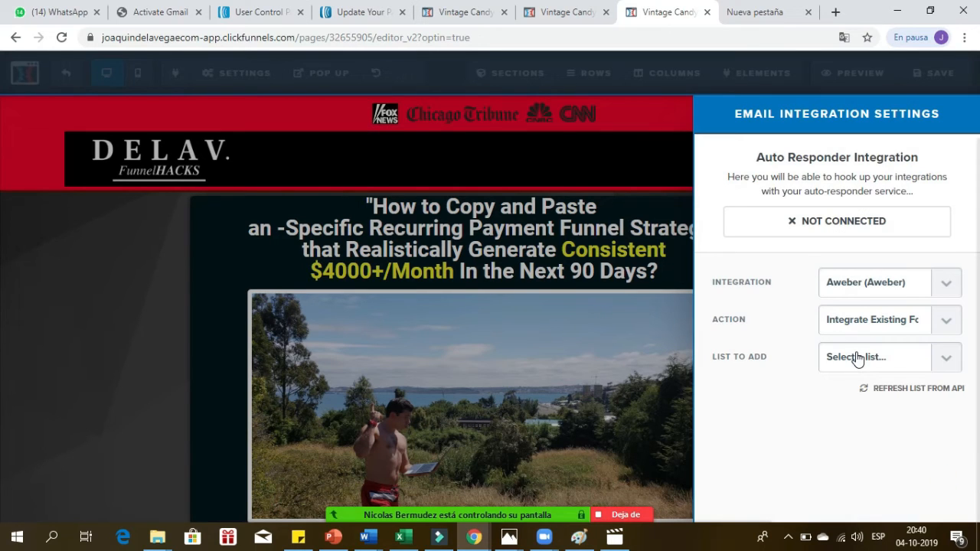
pyautogui.click(943, 363)
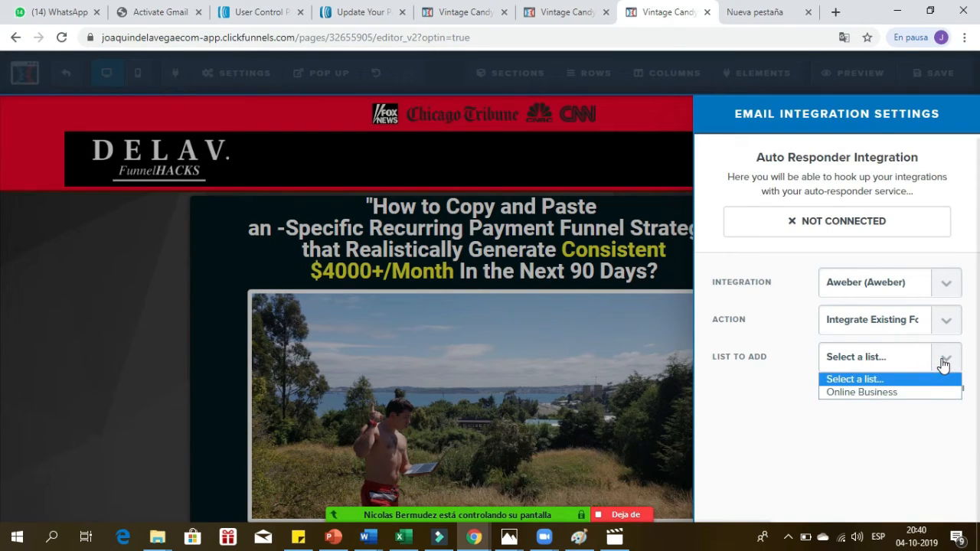
pyautogui.click(846, 392)
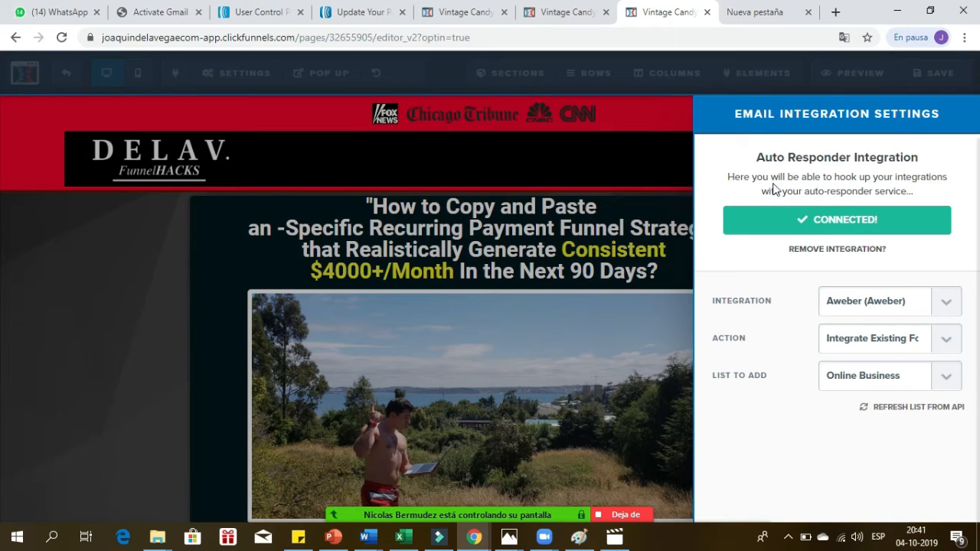
pyautogui.click(168, 251)
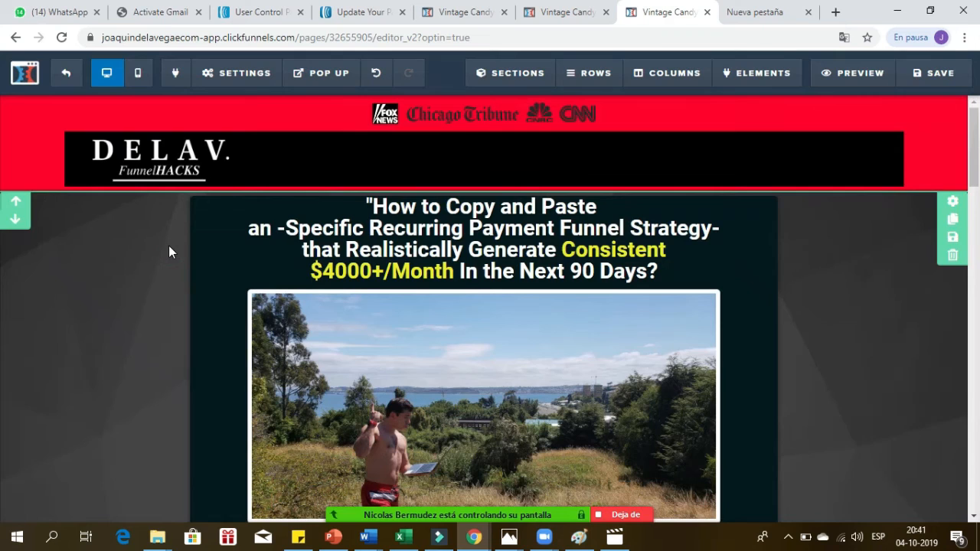
pyautogui.click(931, 74)
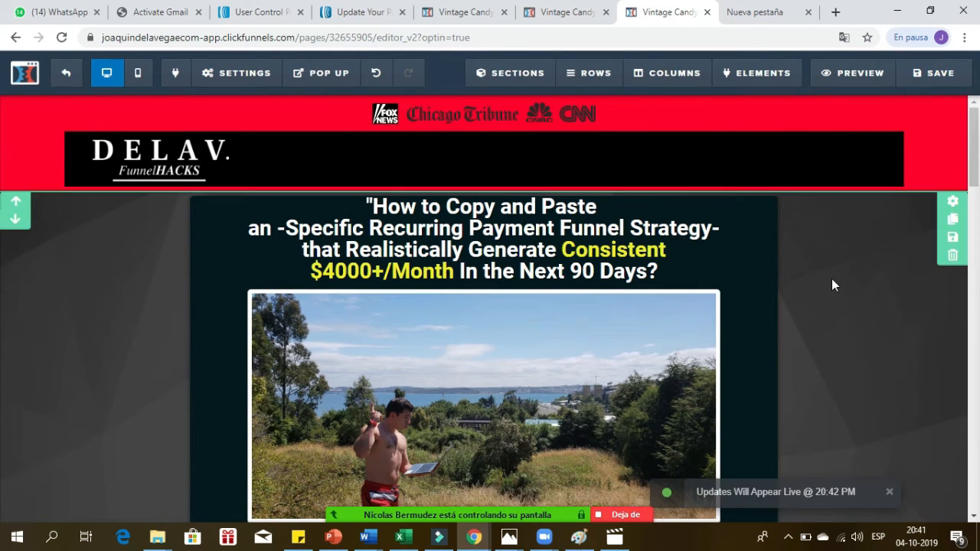
# Show the page's pop up to inspect its name field, email field and submit button, then close it and save the page
pyautogui.scroll(-4, 833, 285)
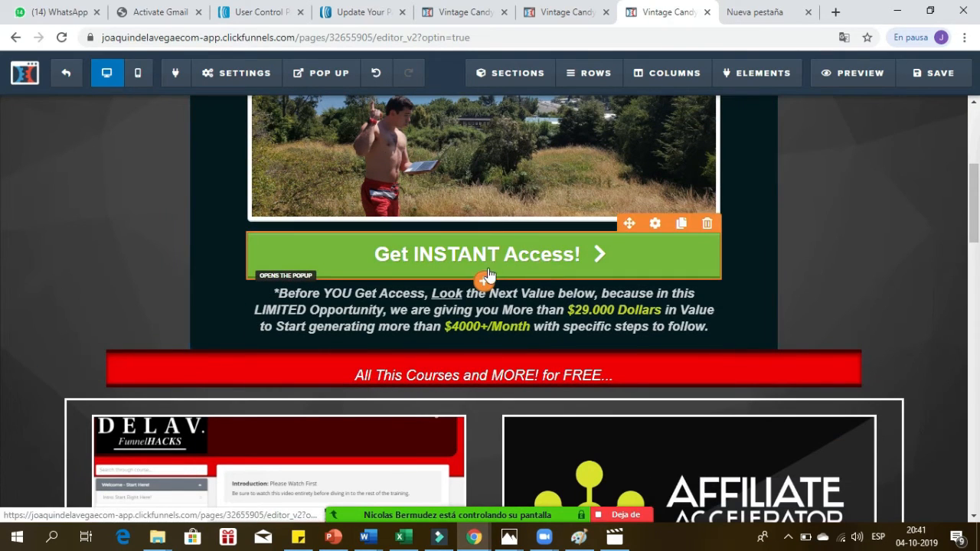
pyautogui.moveTo(330, 73)
pyautogui.click(333, 104)
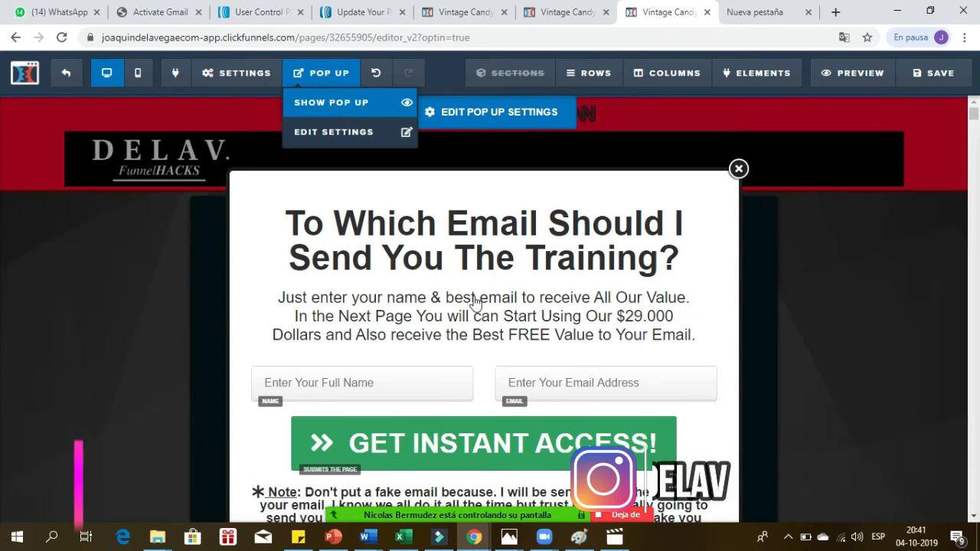
pyautogui.scroll(-3, 467, 337)
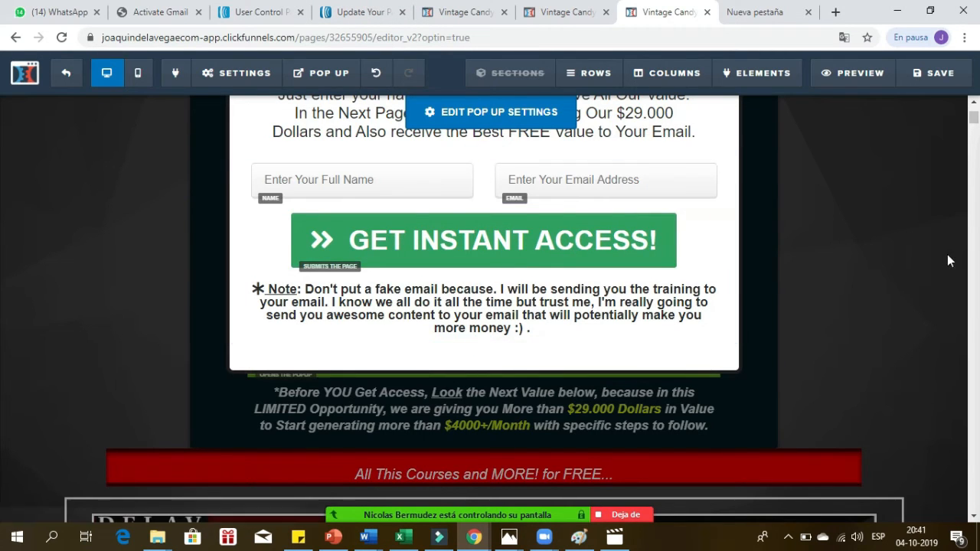
pyautogui.scroll(3, 957, 245)
pyautogui.click(739, 168)
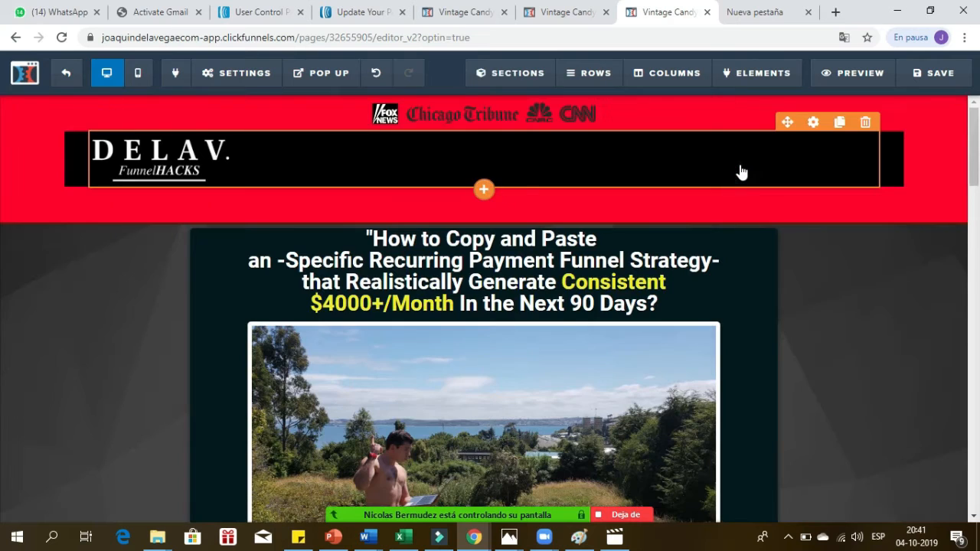
pyautogui.click(934, 75)
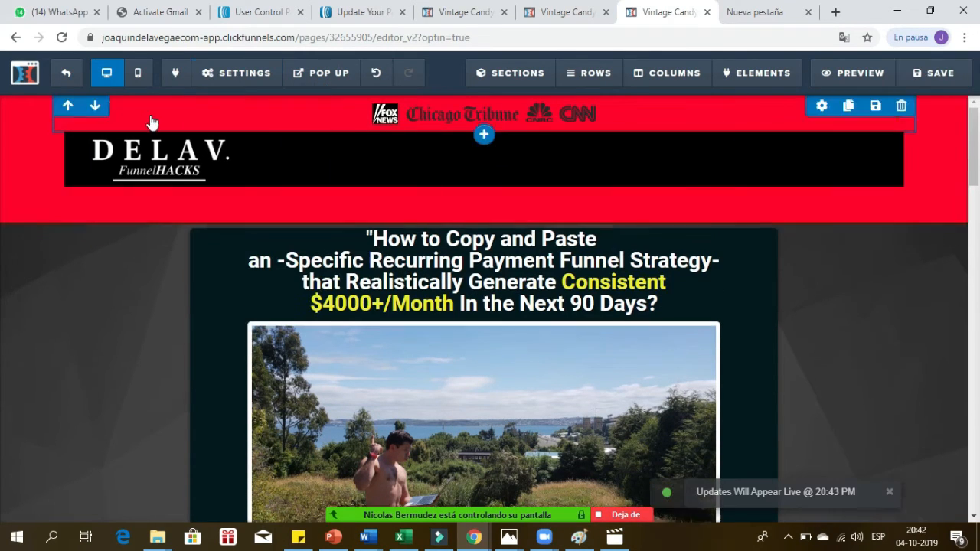
# Leave the ClickFunnels page editor, switch to AWeber, and start a new Follow Up Series message in the Drag & Drop Email Builder
pyautogui.click(69, 74)
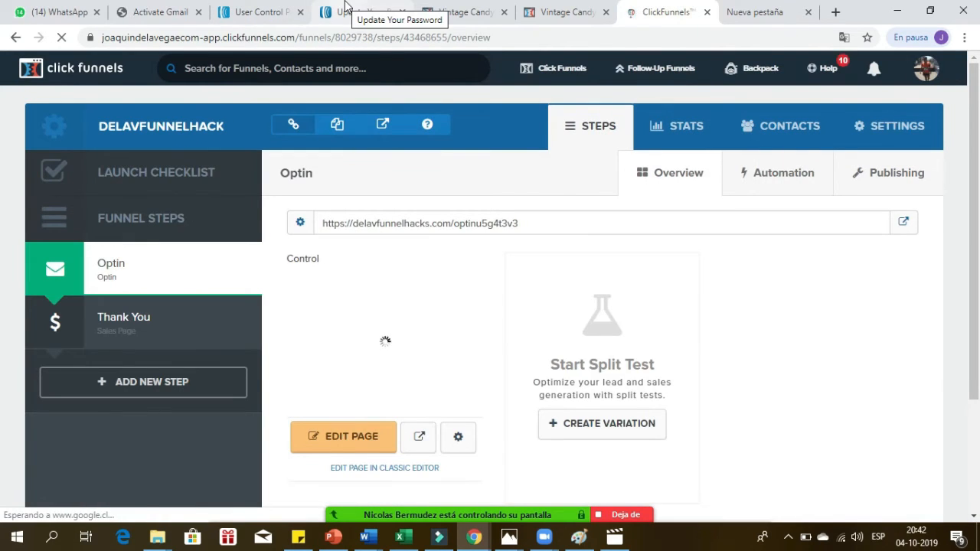
pyautogui.click(346, 9)
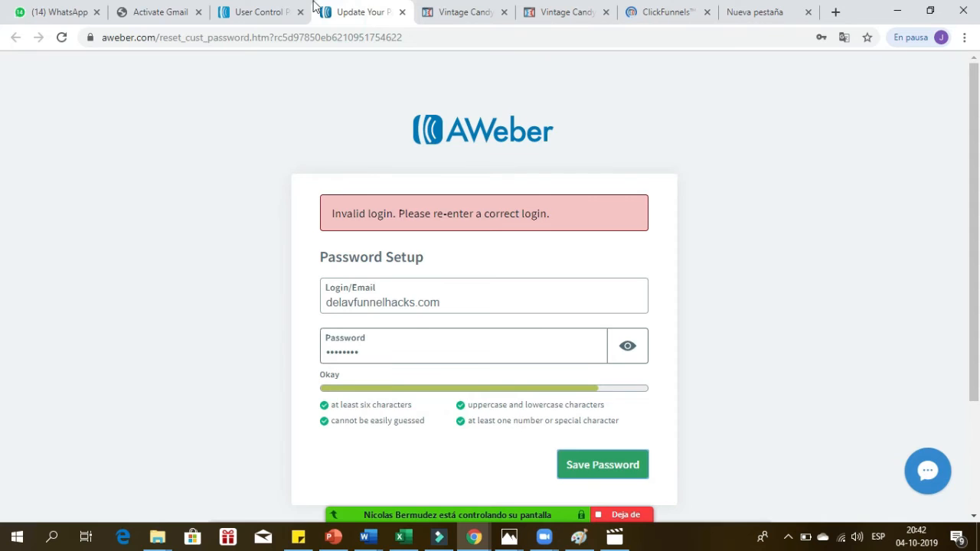
pyautogui.click(280, 9)
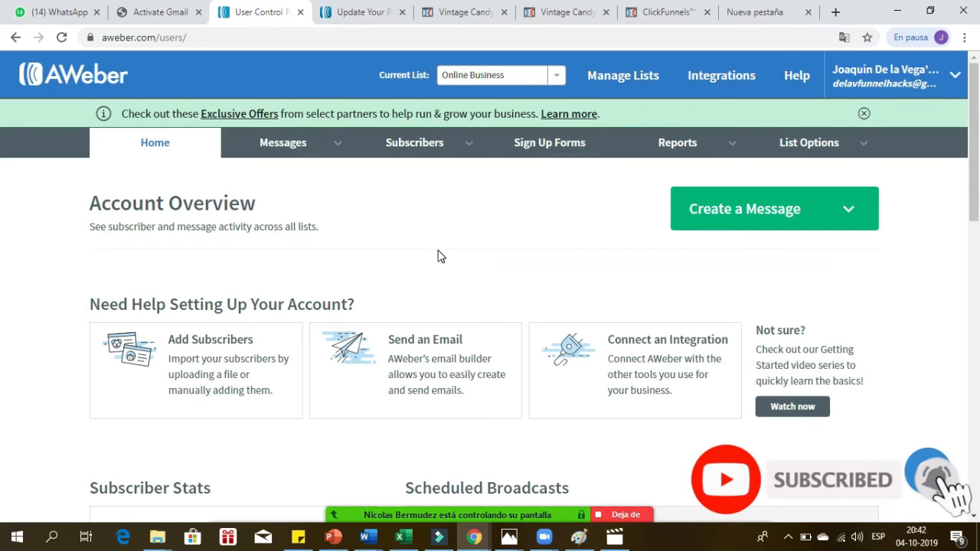
pyautogui.moveTo(302, 145)
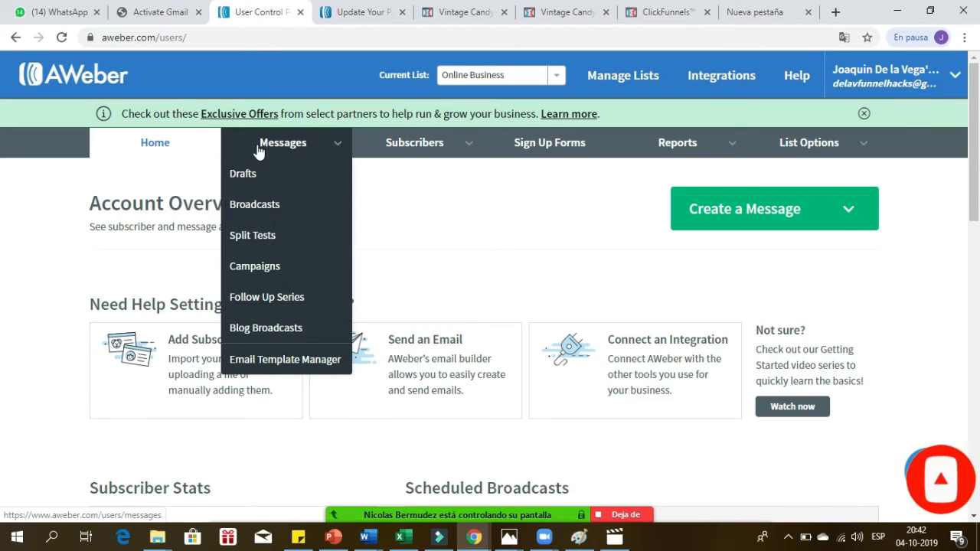
pyautogui.click(283, 297)
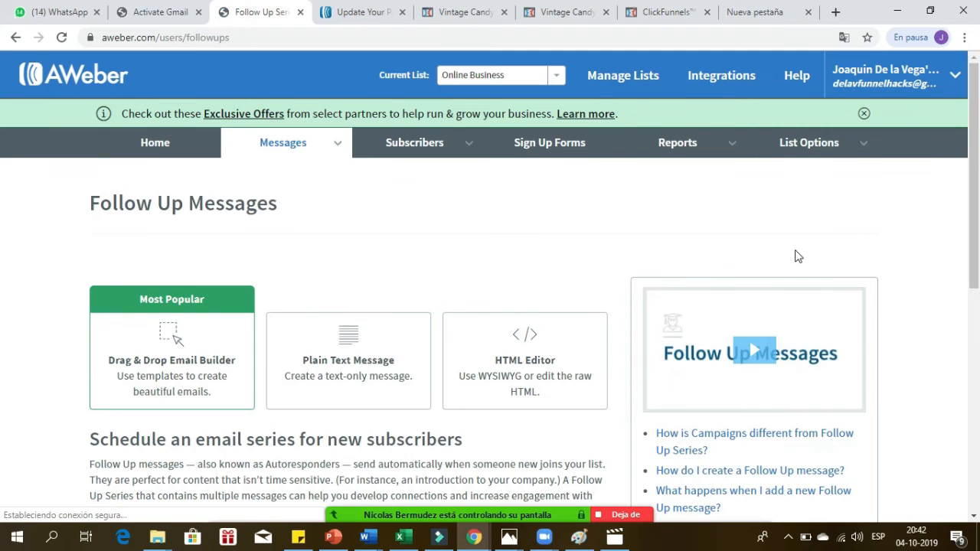
pyautogui.scroll(-2, 2, 163)
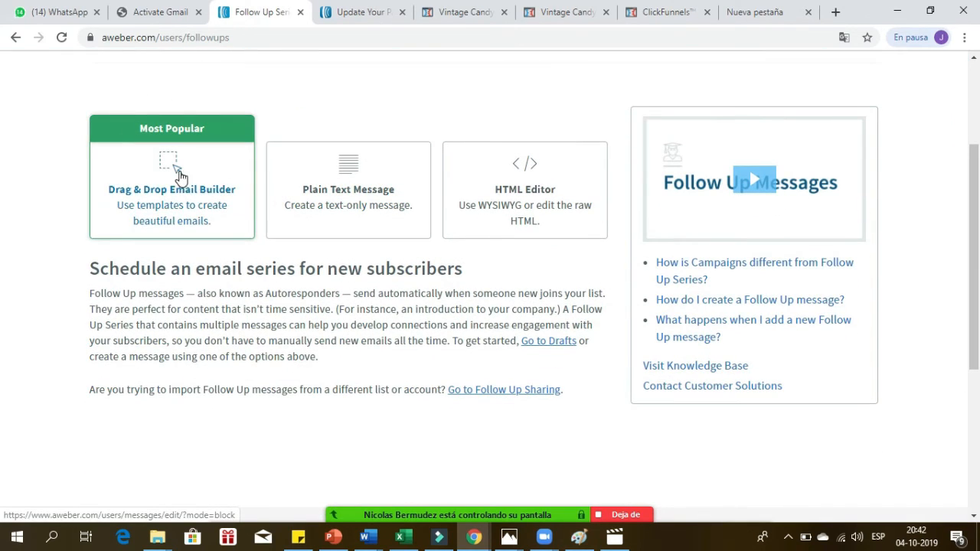
pyautogui.click(174, 169)
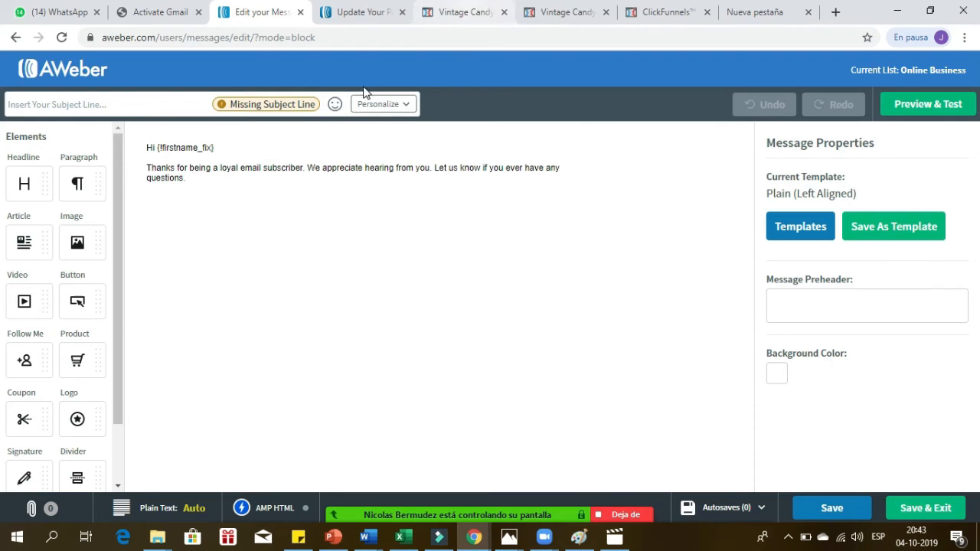
pyautogui.click(472, 9)
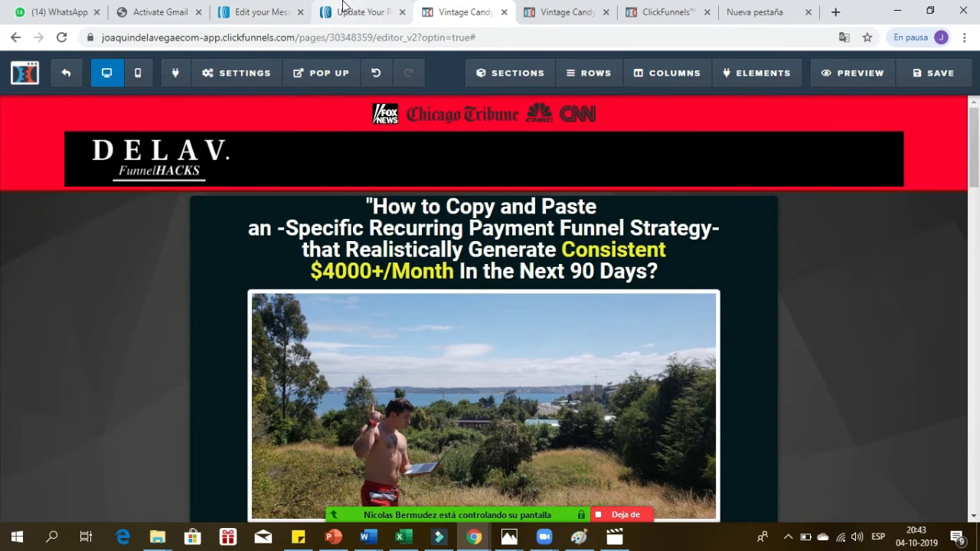
pyautogui.click(342, 9)
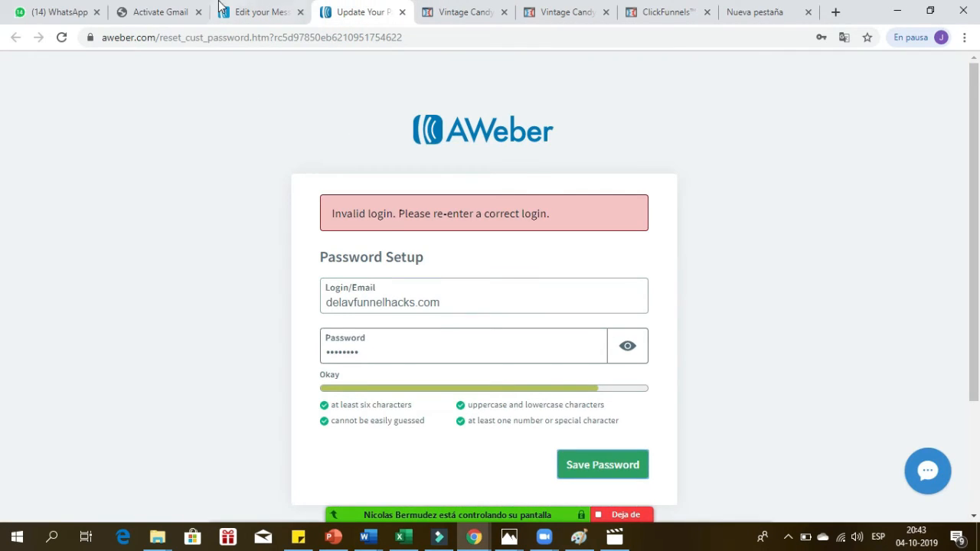
pyautogui.click(243, 9)
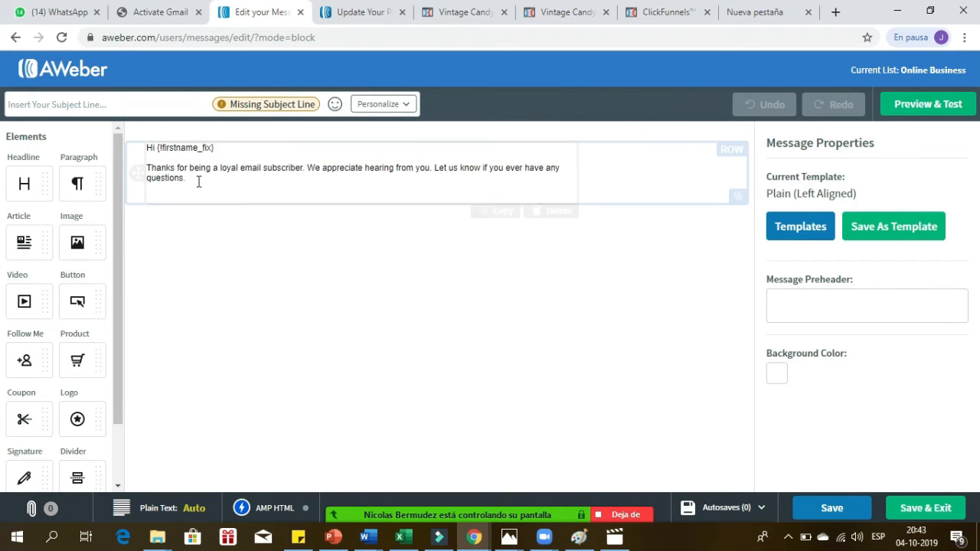
# Give the message the subject line "Example subject", then save it and exit the builder
pyautogui.click(86, 101)
pyautogui.click(56, 107)
pyautogui.write('Example')
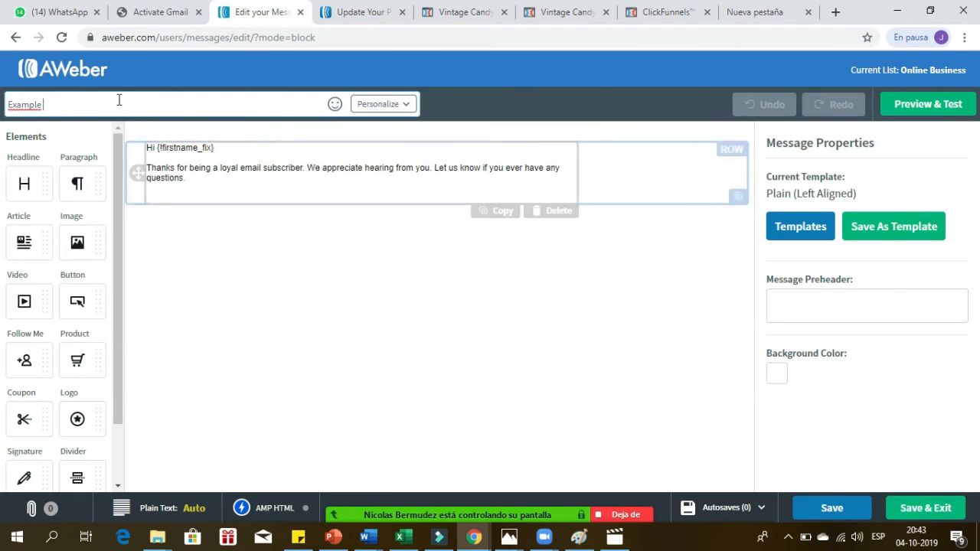
pyautogui.write('subject')
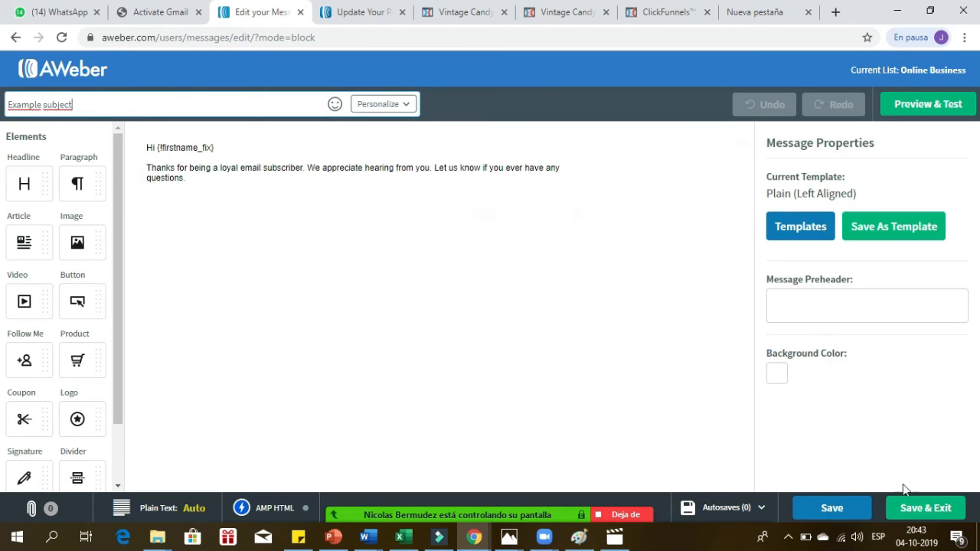
pyautogui.click(922, 507)
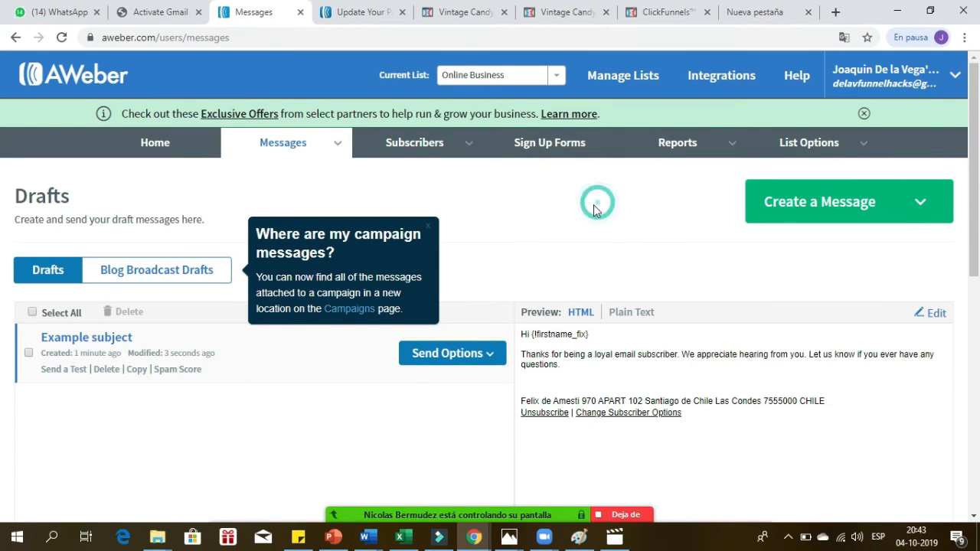
pyautogui.click(472, 356)
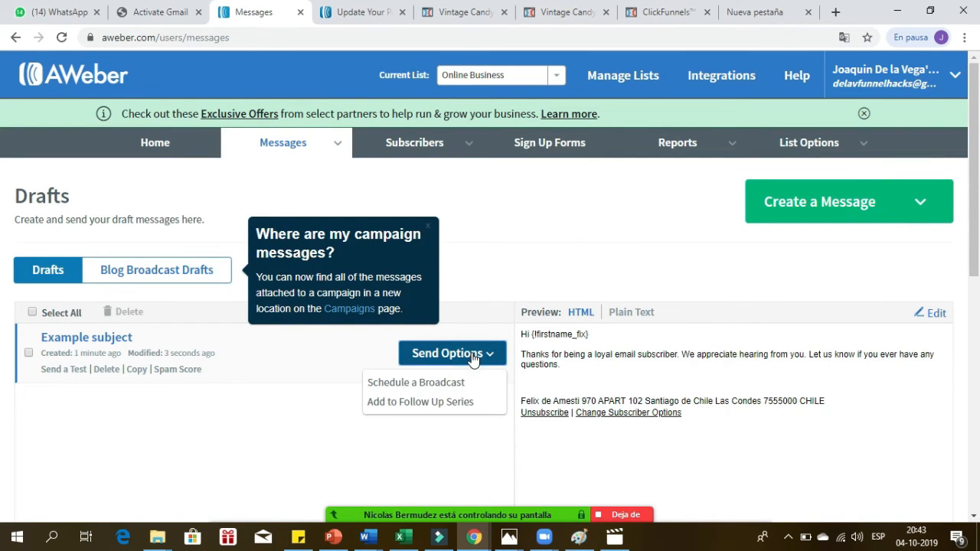
pyautogui.click(415, 403)
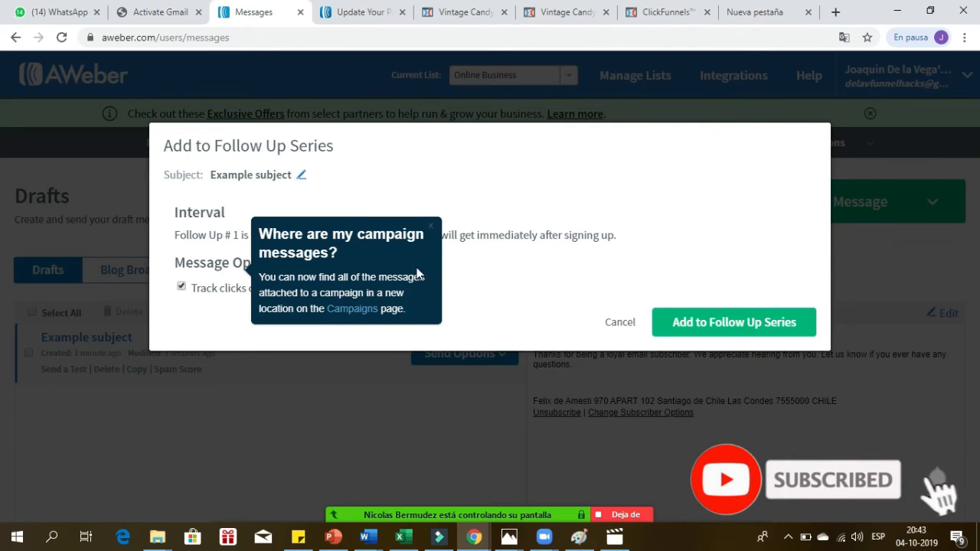
pyautogui.click(346, 309)
pyautogui.click(16, 38)
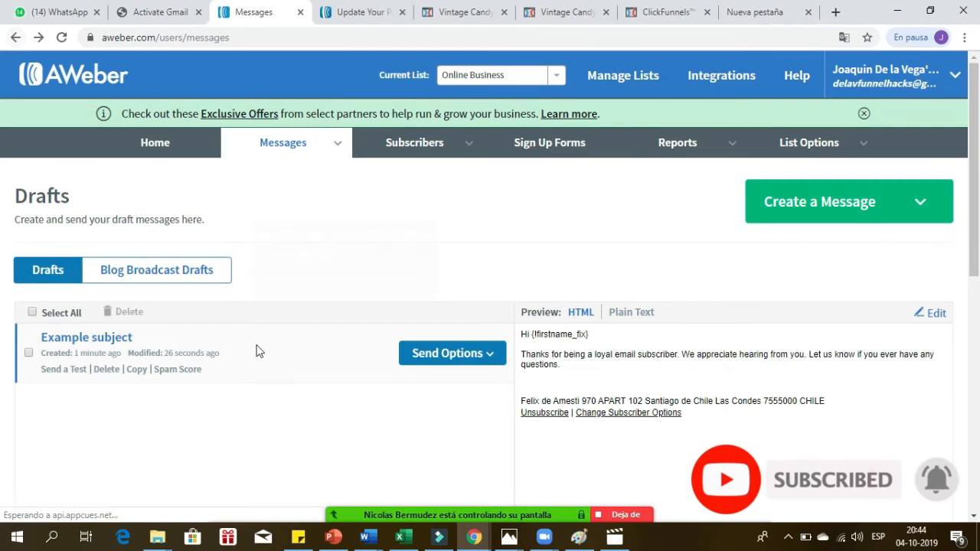
# Add the "Example subject" draft to the Follow Up Series, dismissing the campaign messages tip
pyautogui.click(487, 355)
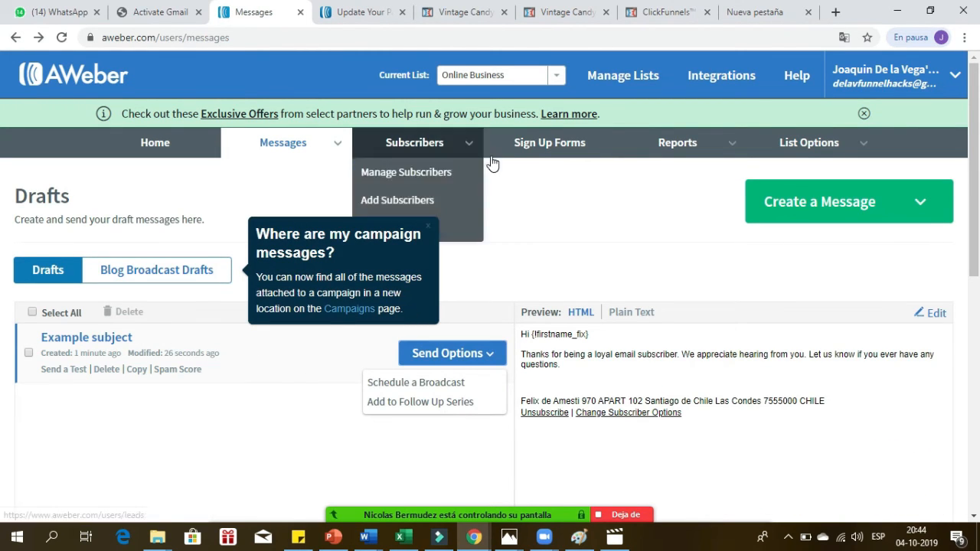
pyautogui.click(434, 404)
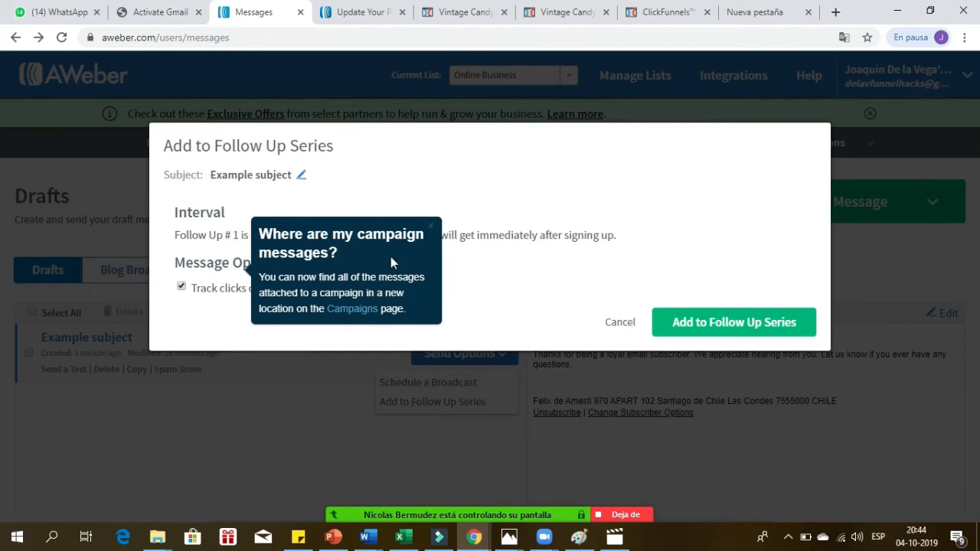
pyautogui.click(429, 229)
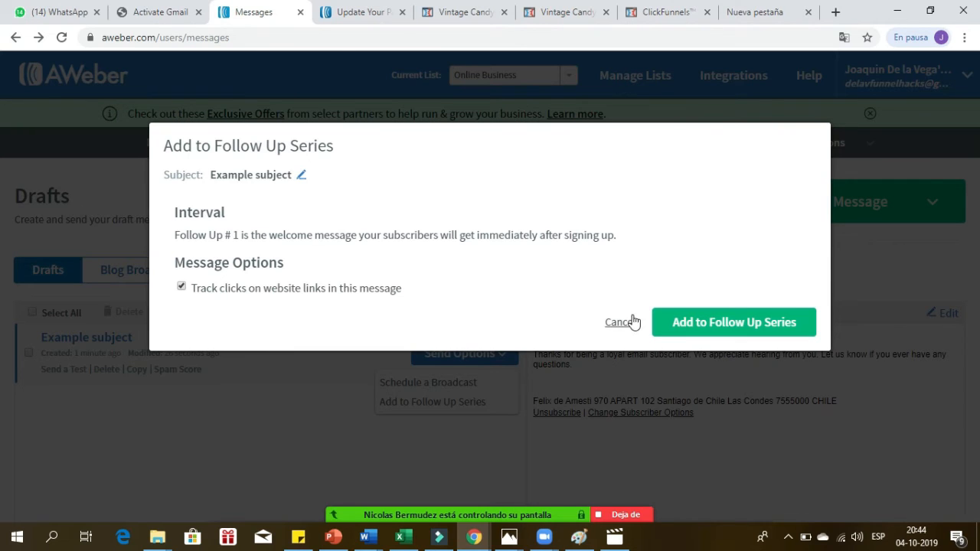
pyautogui.click(728, 322)
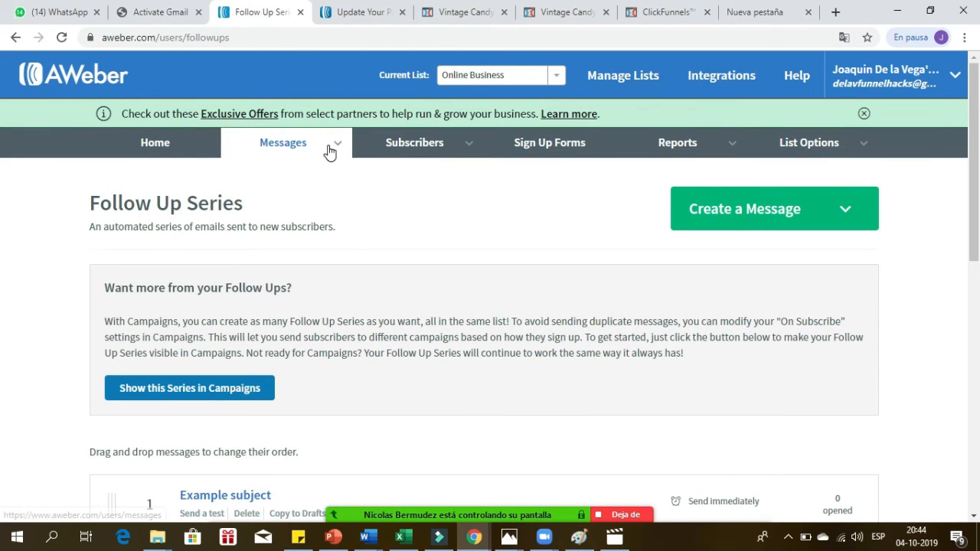
# Make the Follow Up Series visible in Campaigns and look over the rest of the series page
pyautogui.moveTo(330, 151)
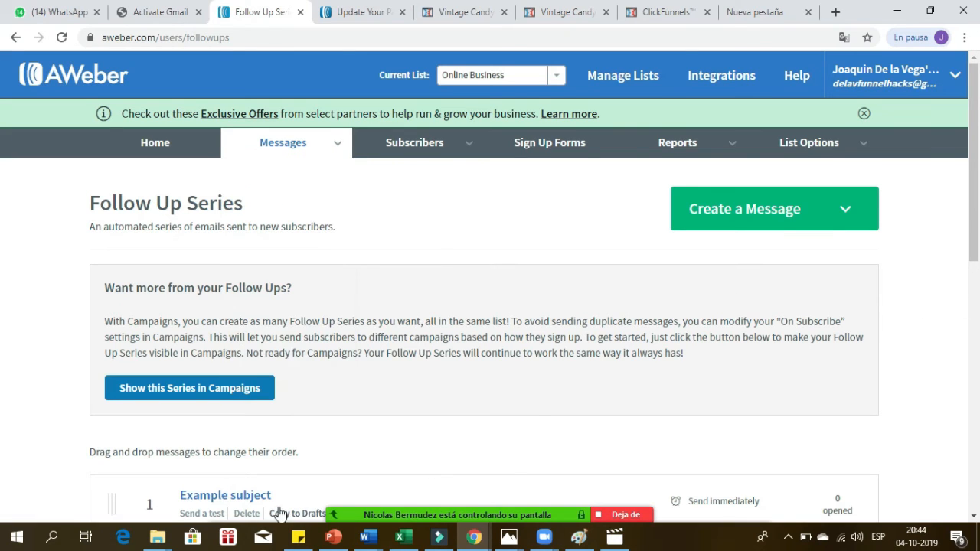
pyautogui.click(164, 393)
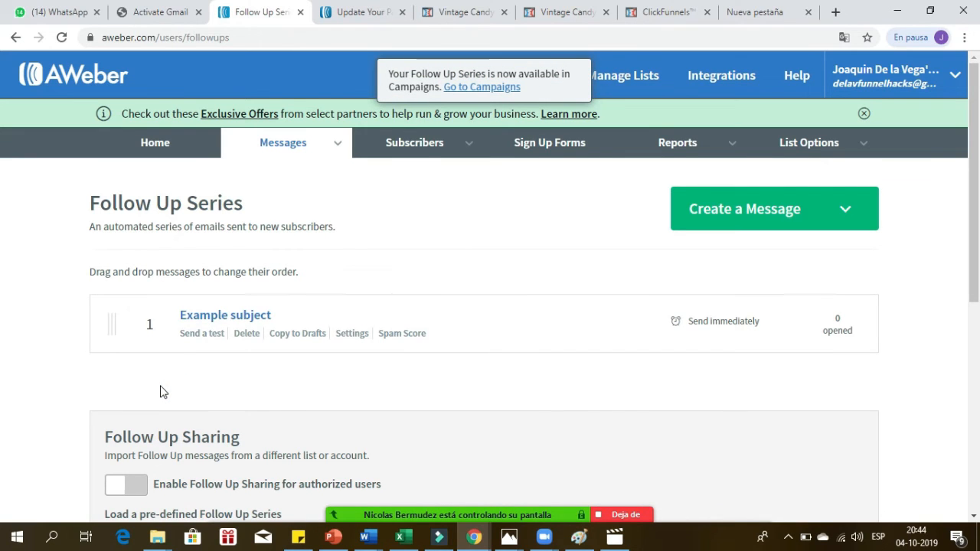
pyautogui.moveTo(326, 145)
pyautogui.scroll(-3, 3, 193)
pyautogui.scroll(3, 2, 230)
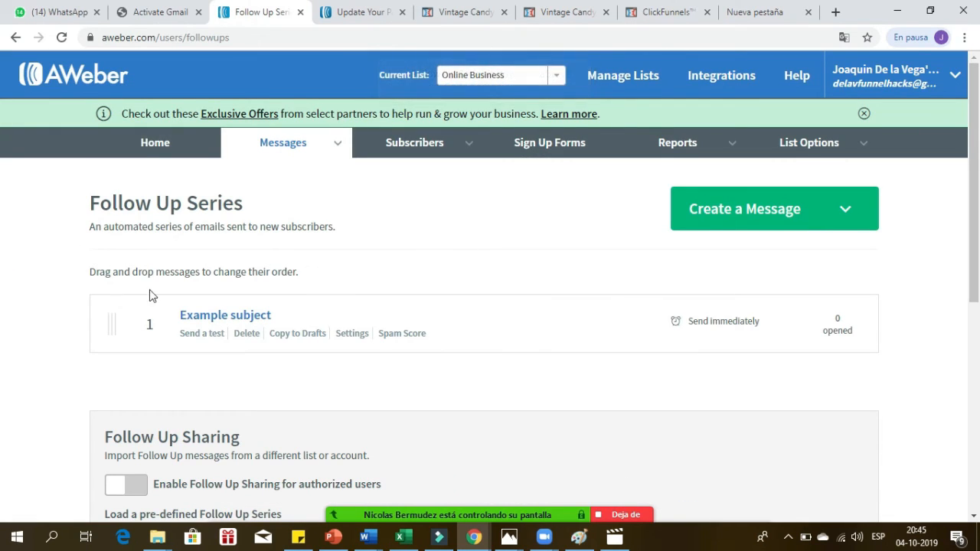
# Create a second message in the Drag & Drop Email Builder with the subject line "Example 2", then save it and exit
pyautogui.click(843, 212)
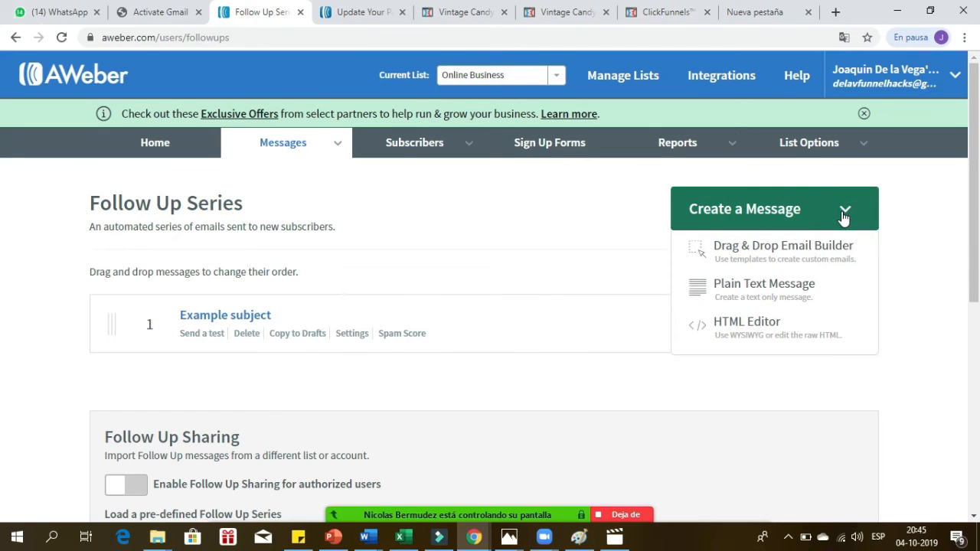
pyautogui.click(751, 246)
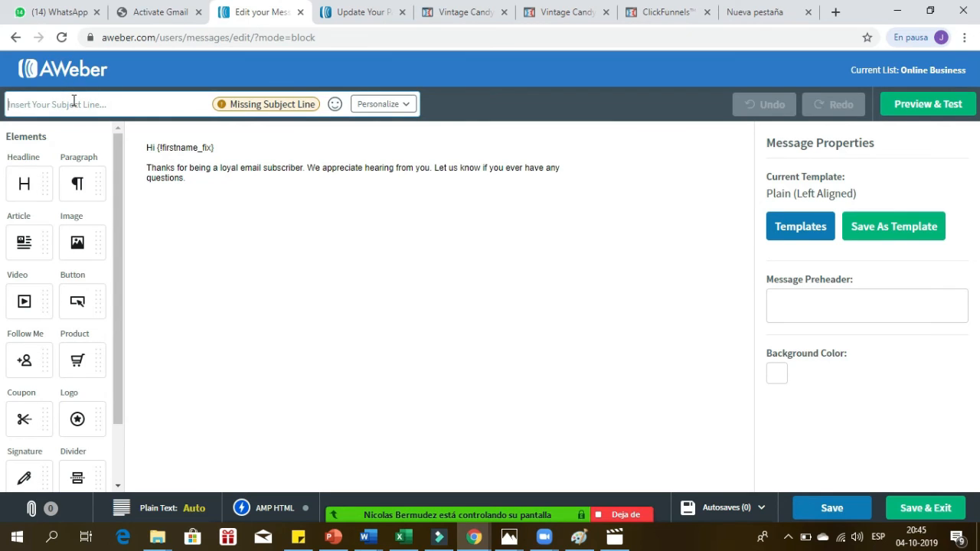
pyautogui.write('Exam')
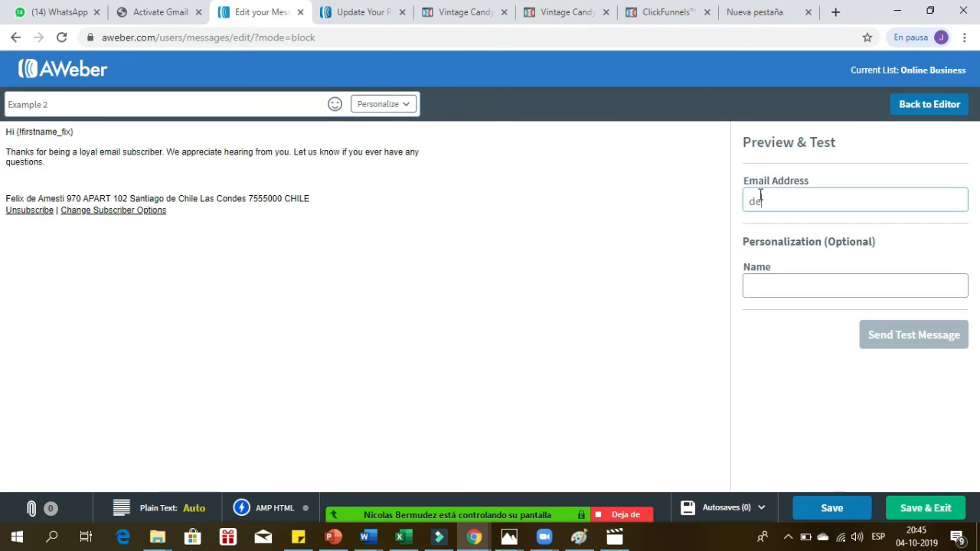
pyautogui.press('BackSpace')
pyautogui.press('BackSpace')
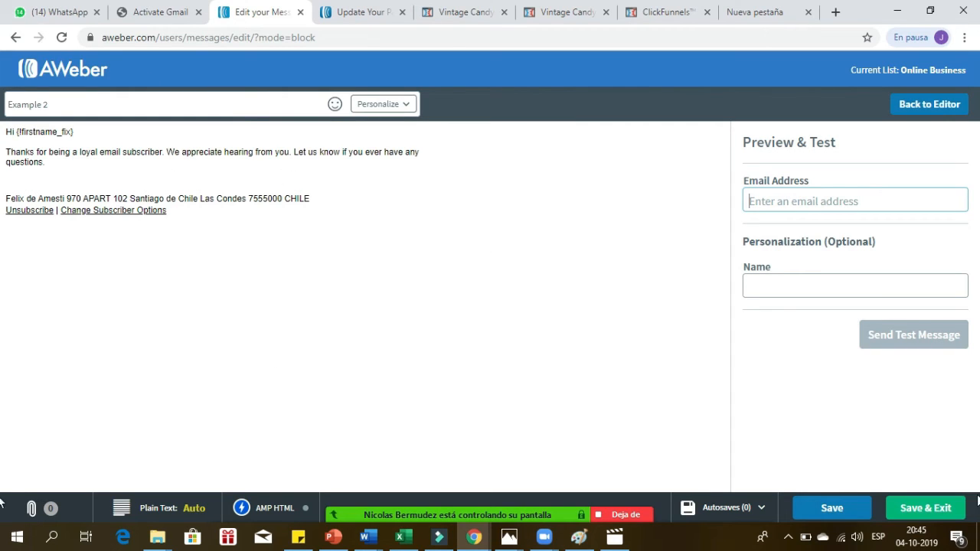
pyautogui.click(925, 509)
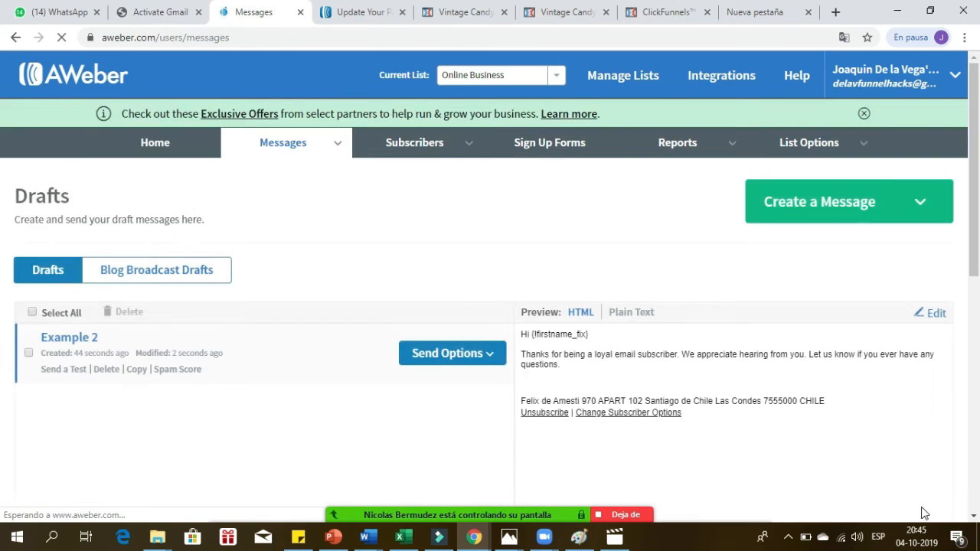
# Bring up the Follow Up Series settings for the "Example 2" draft and open its send window for editing
pyautogui.click(451, 353)
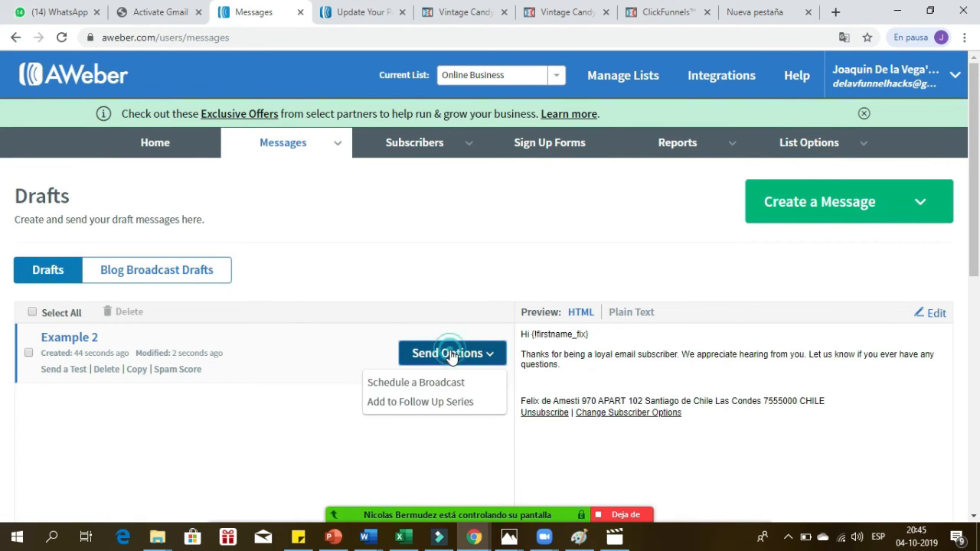
pyautogui.click(380, 403)
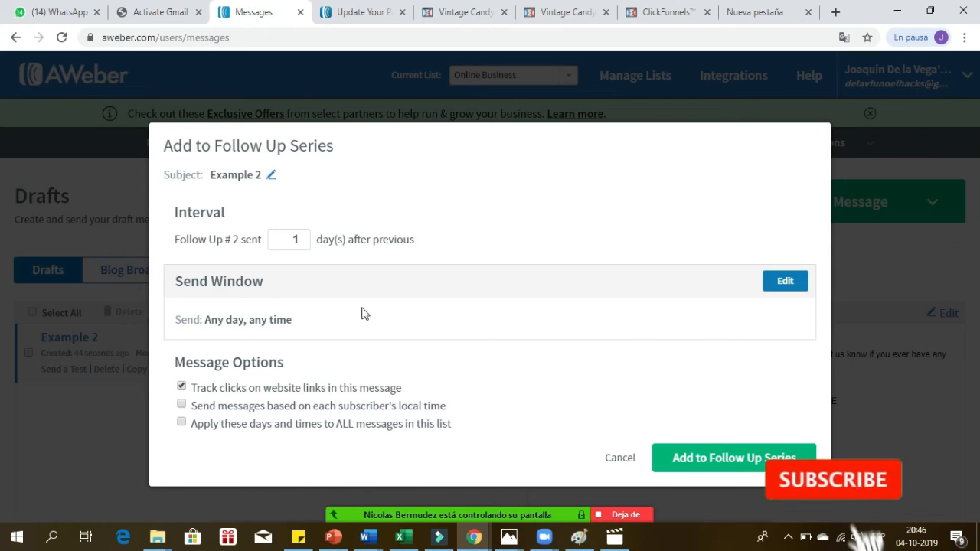
pyautogui.click(783, 283)
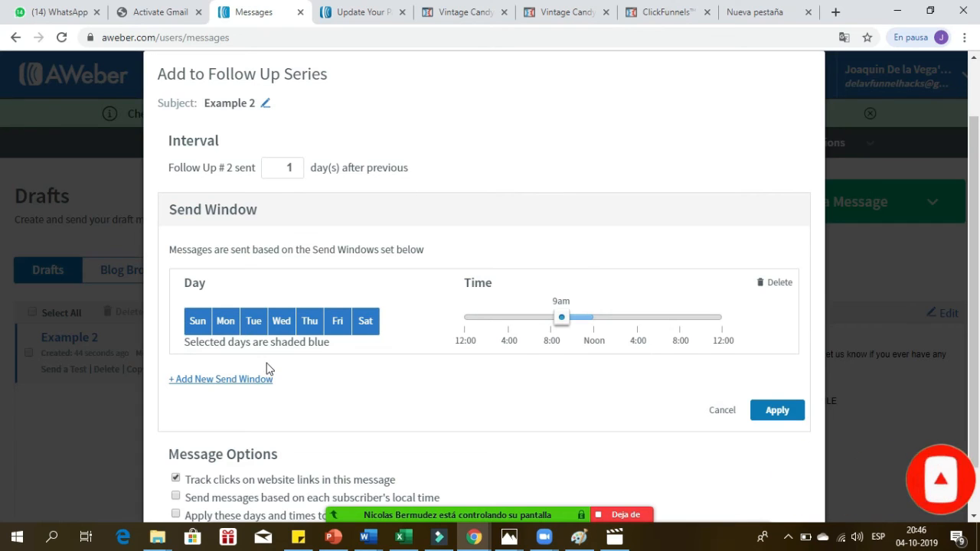
# Restrict the "Example 2" send window to Saturday only by deselecting Sunday through Friday
pyautogui.click(253, 322)
pyautogui.click(224, 322)
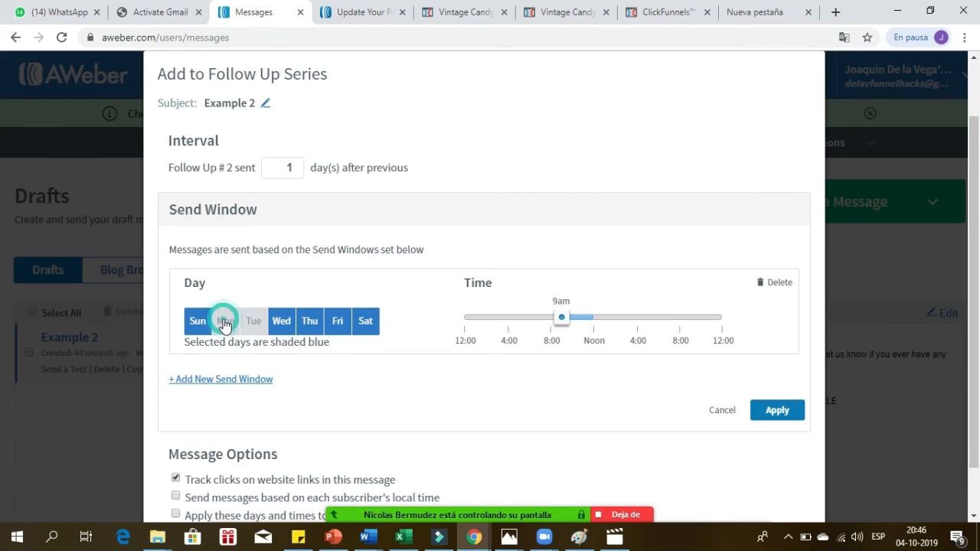
pyautogui.click(197, 321)
pyautogui.click(280, 322)
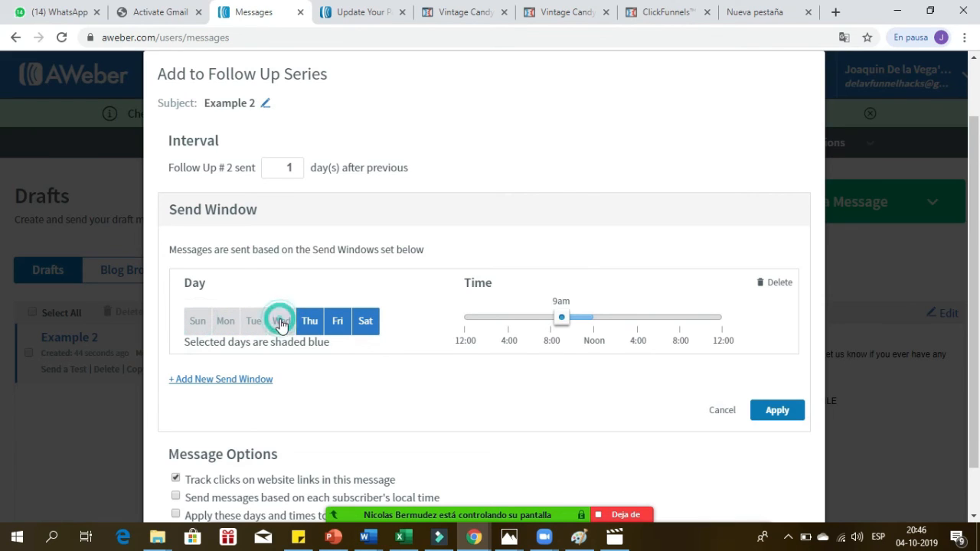
pyautogui.click(308, 322)
pyautogui.click(338, 322)
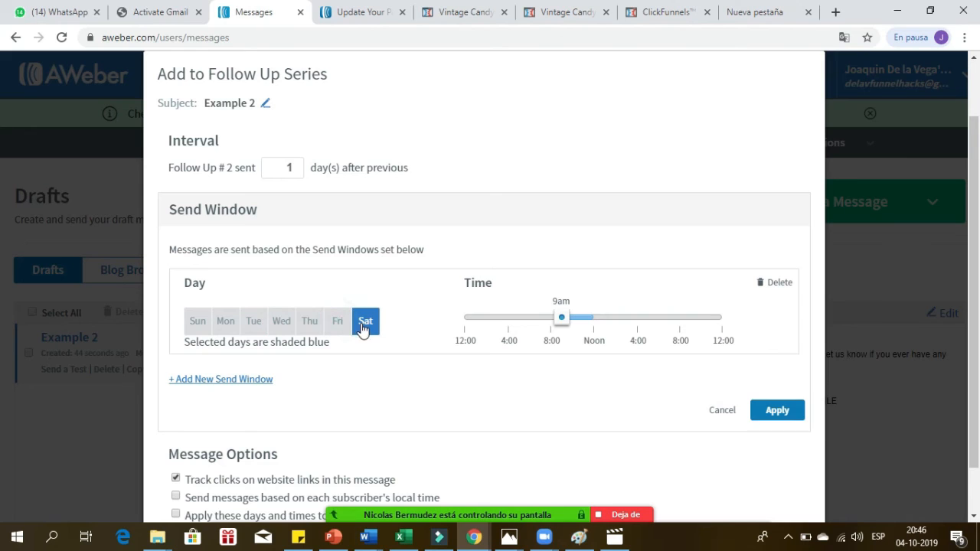
# Reselect Friday back through Sunday so the send window includes every day of the week
pyautogui.click(337, 323)
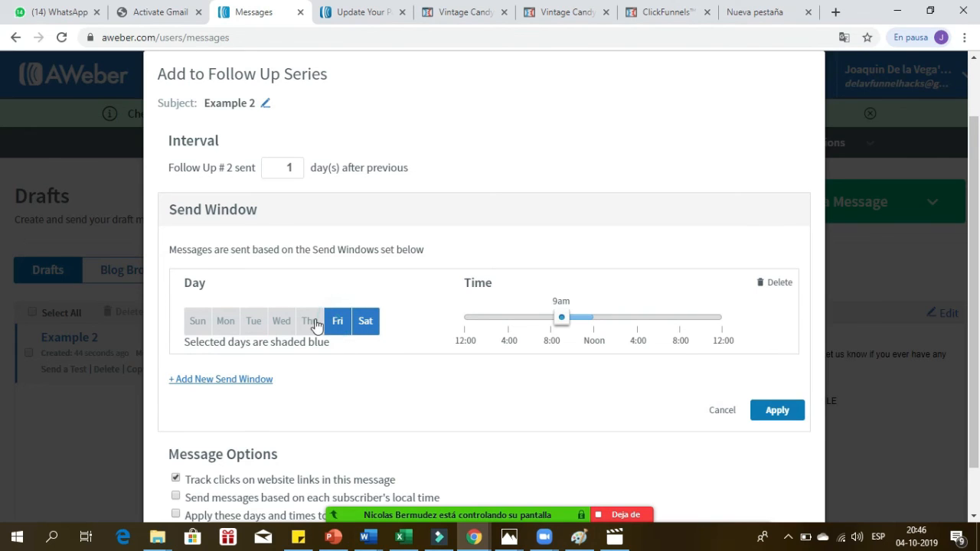
pyautogui.click(311, 323)
pyautogui.click(280, 322)
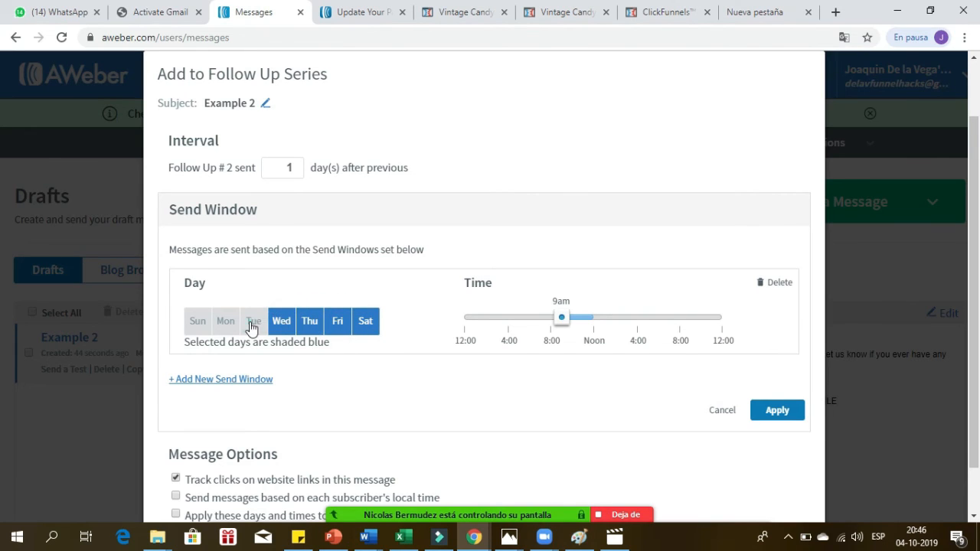
pyautogui.click(252, 323)
pyautogui.click(225, 323)
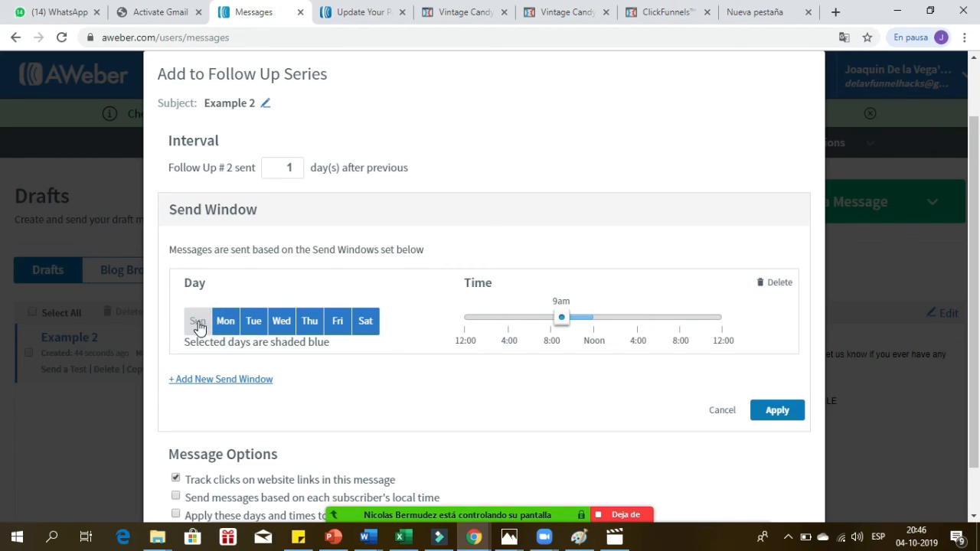
pyautogui.click(198, 323)
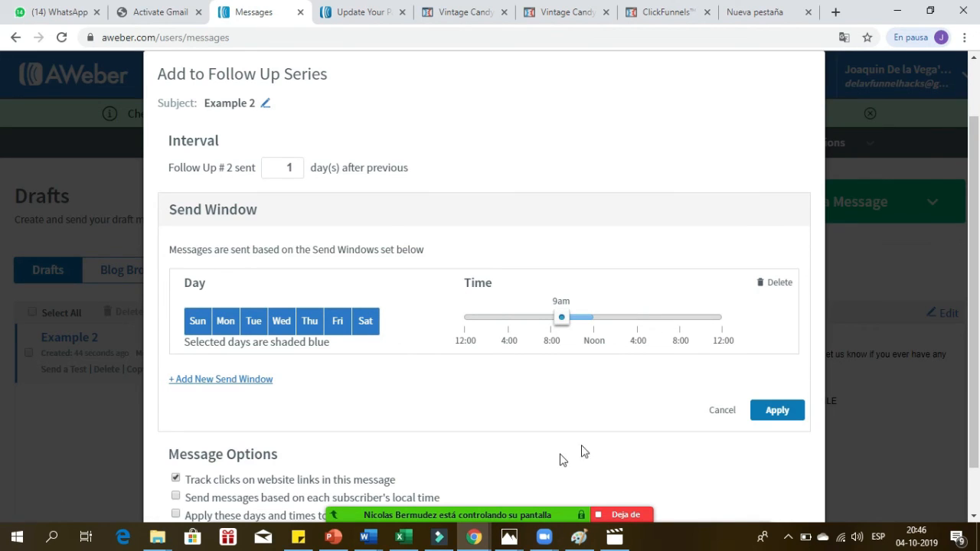
# Discard the send window edit and add the "Example 2" message to the Follow Up Series
pyautogui.scroll(-2, 559, 459)
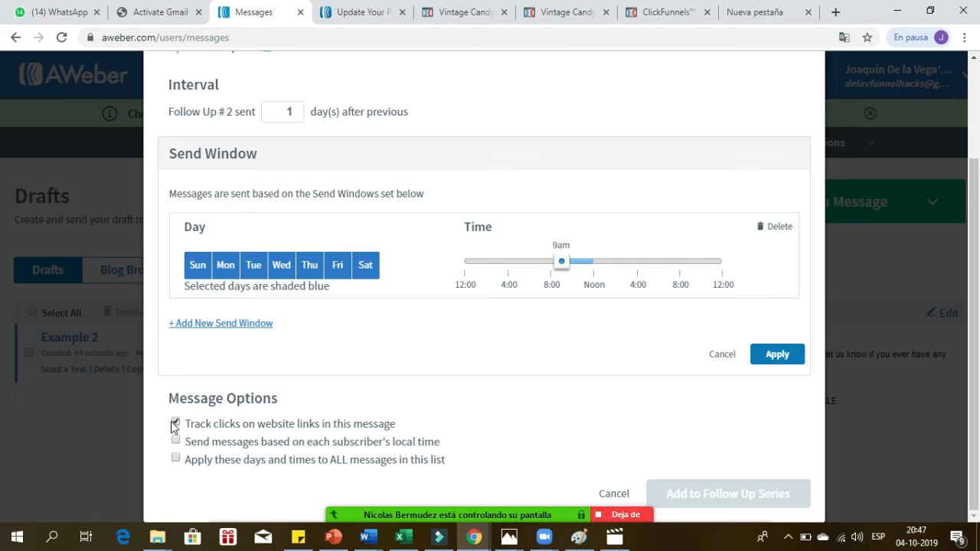
pyautogui.click(720, 354)
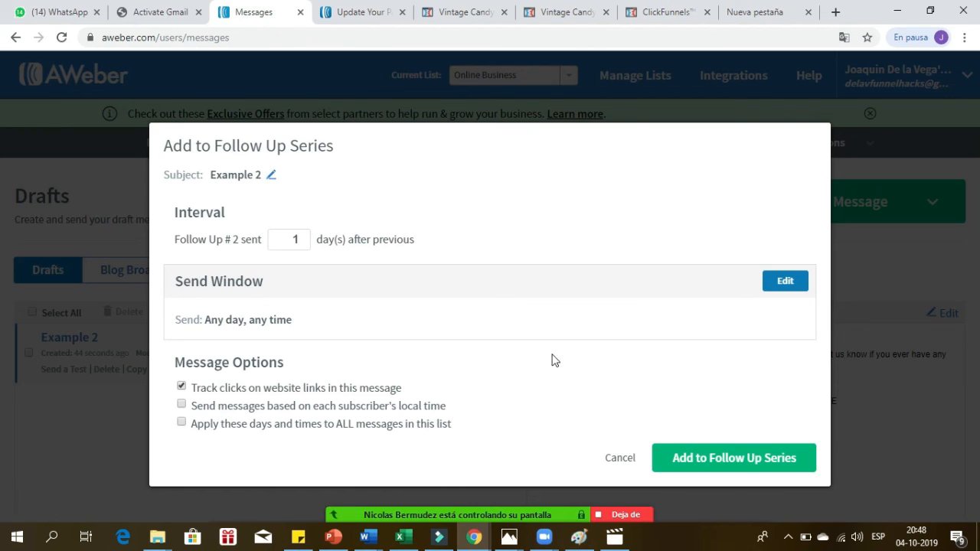
pyautogui.click(706, 458)
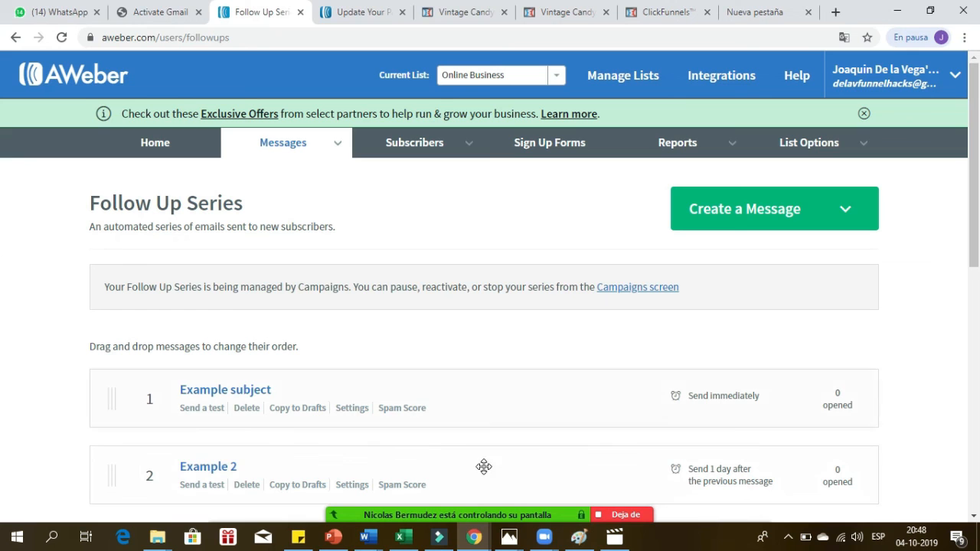
pyautogui.click(463, 11)
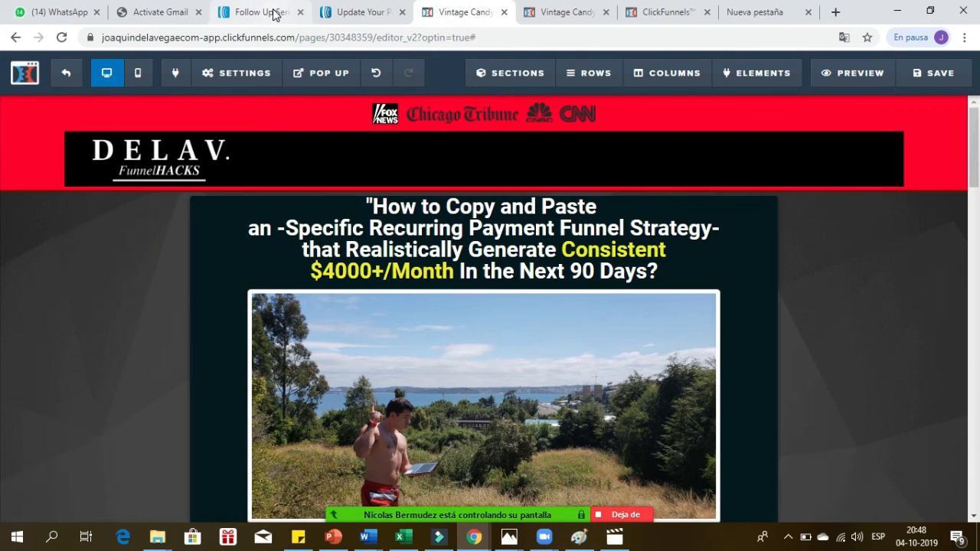
pyautogui.click(352, 13)
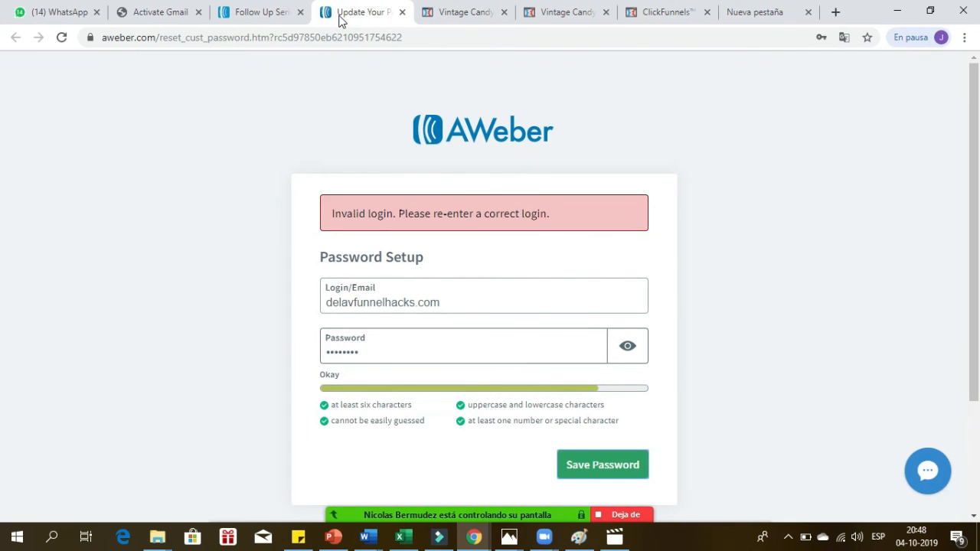
pyautogui.click(274, 13)
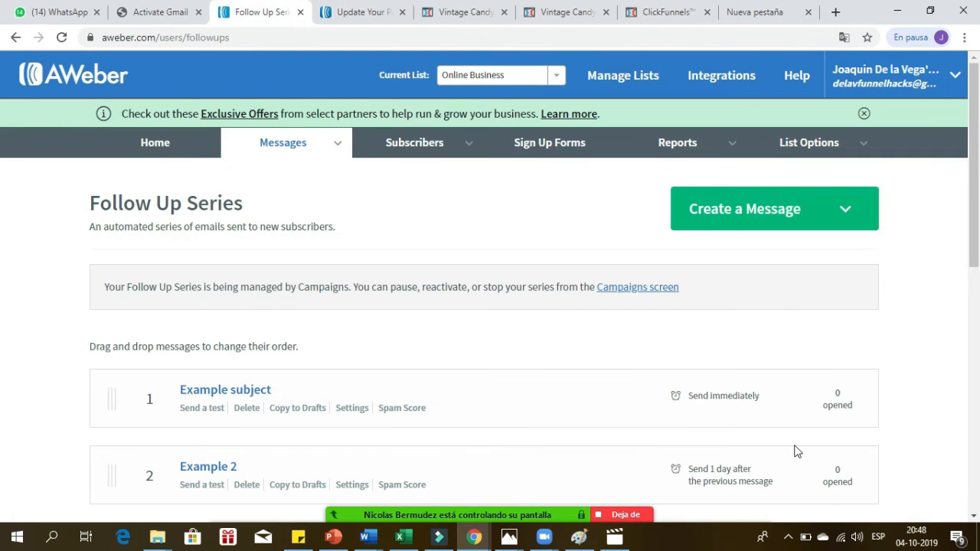
pyautogui.moveTo(976, 191); pyautogui.dragTo(975, 252)
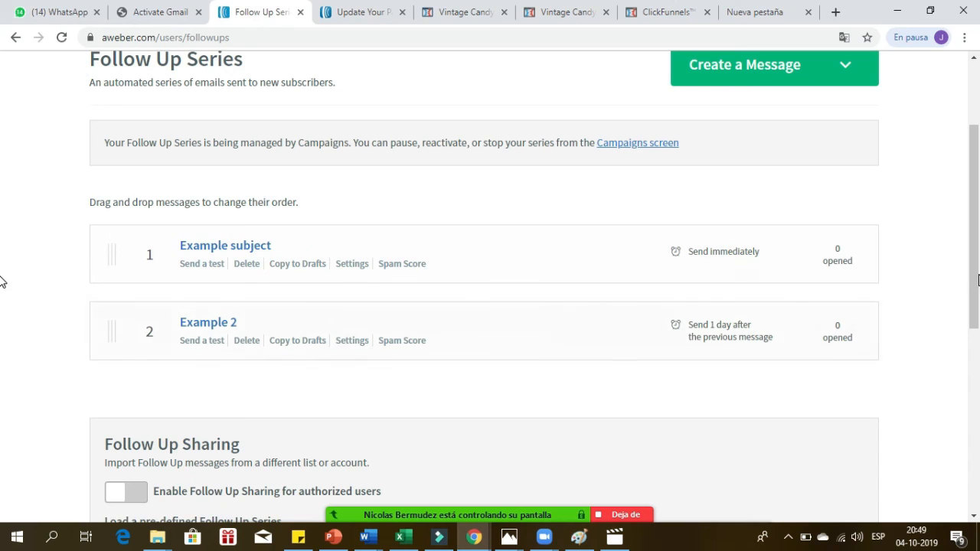
pyautogui.scroll(2, 2, 264)
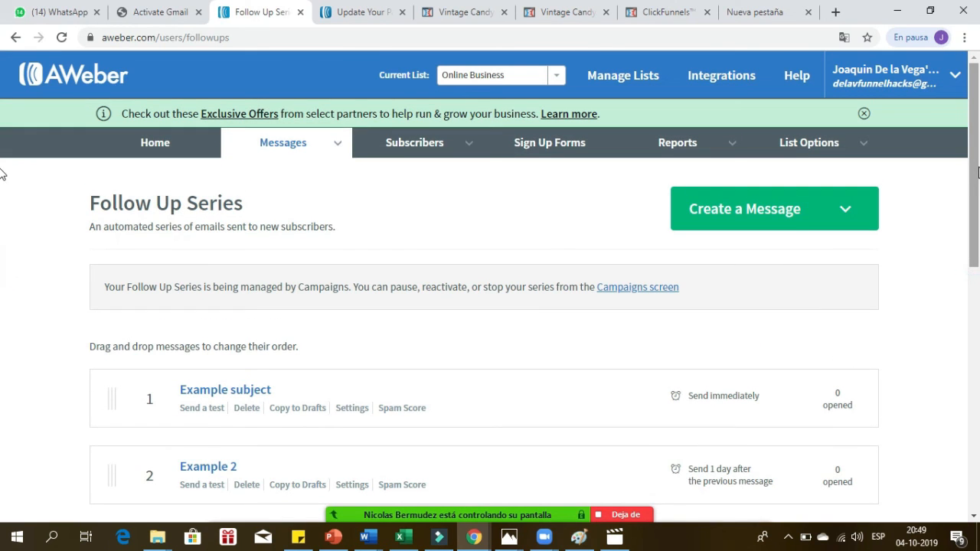